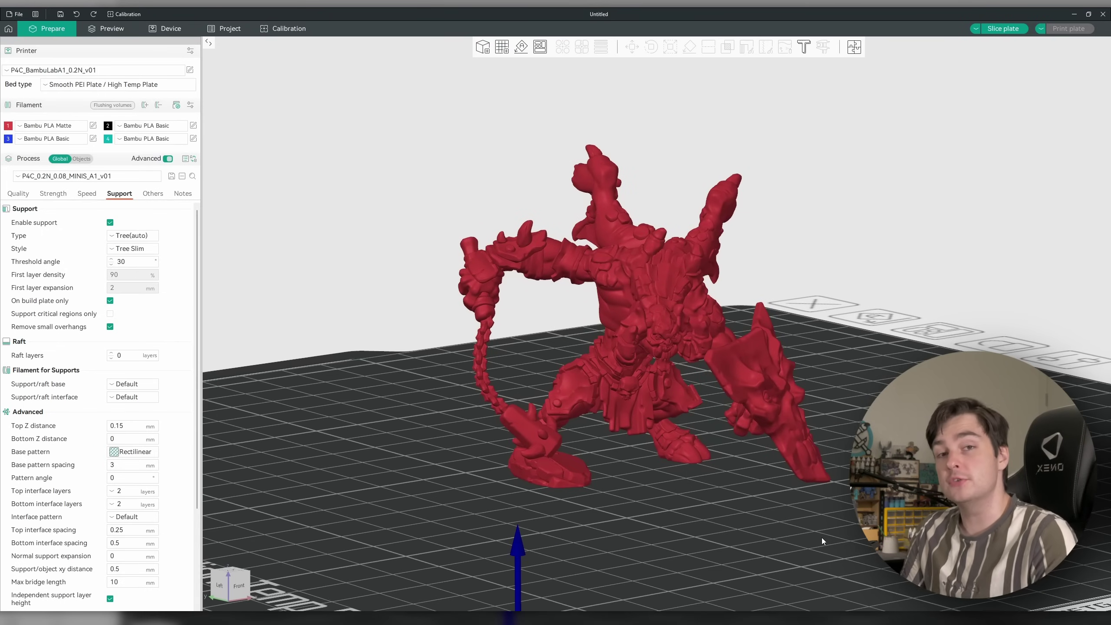
Step: Examine the miniature from below, the side and the front for overhangs and areas that need support
key(2)
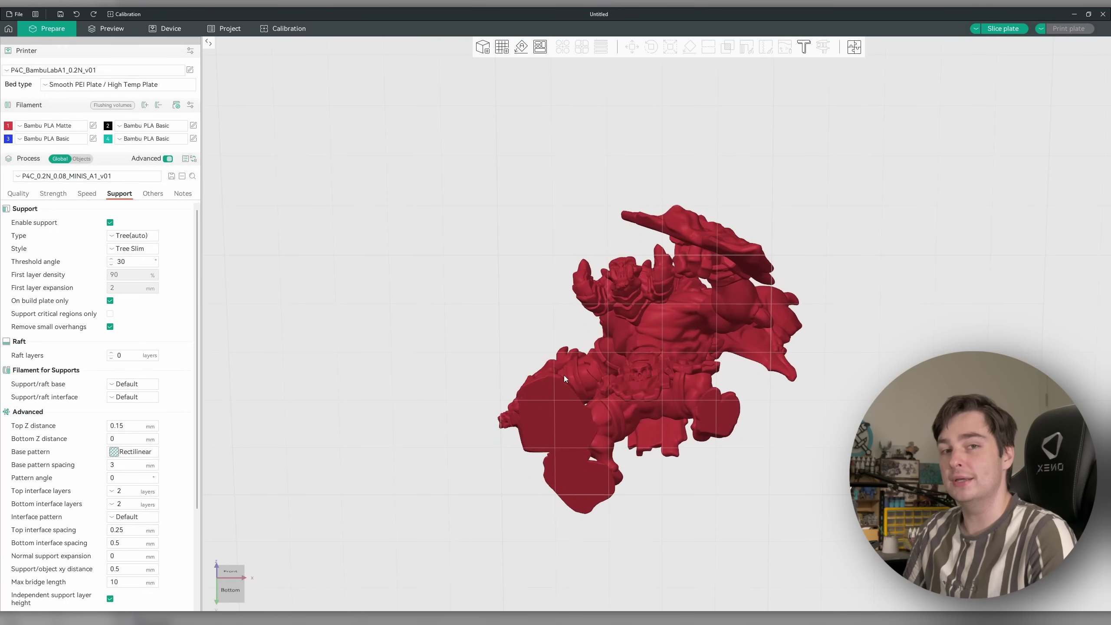
key(6)
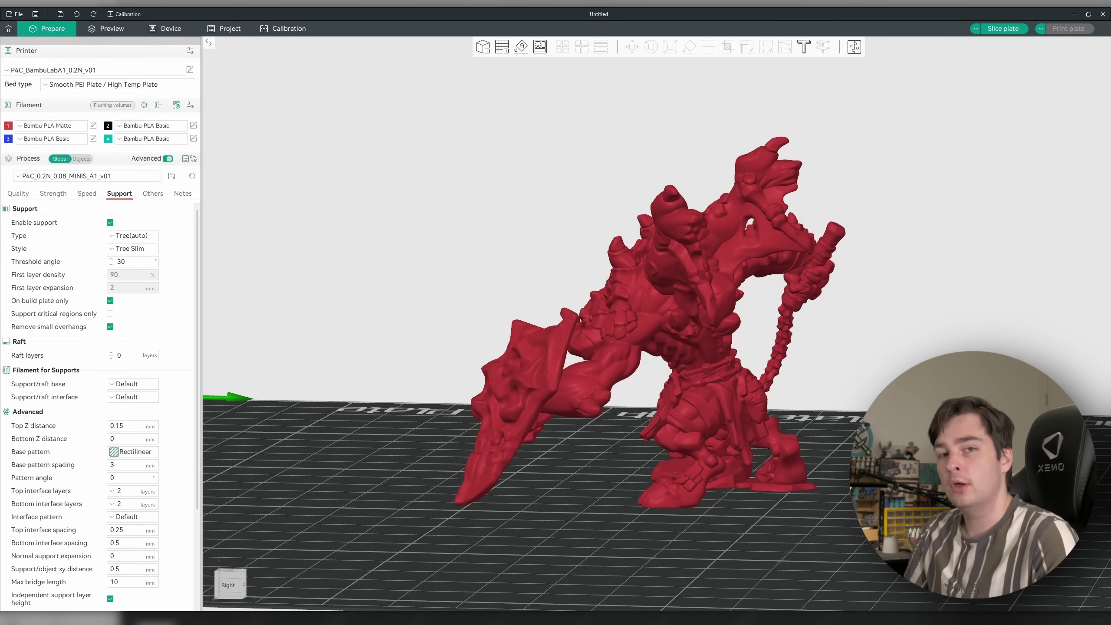
drag(941, 497, 814, 492)
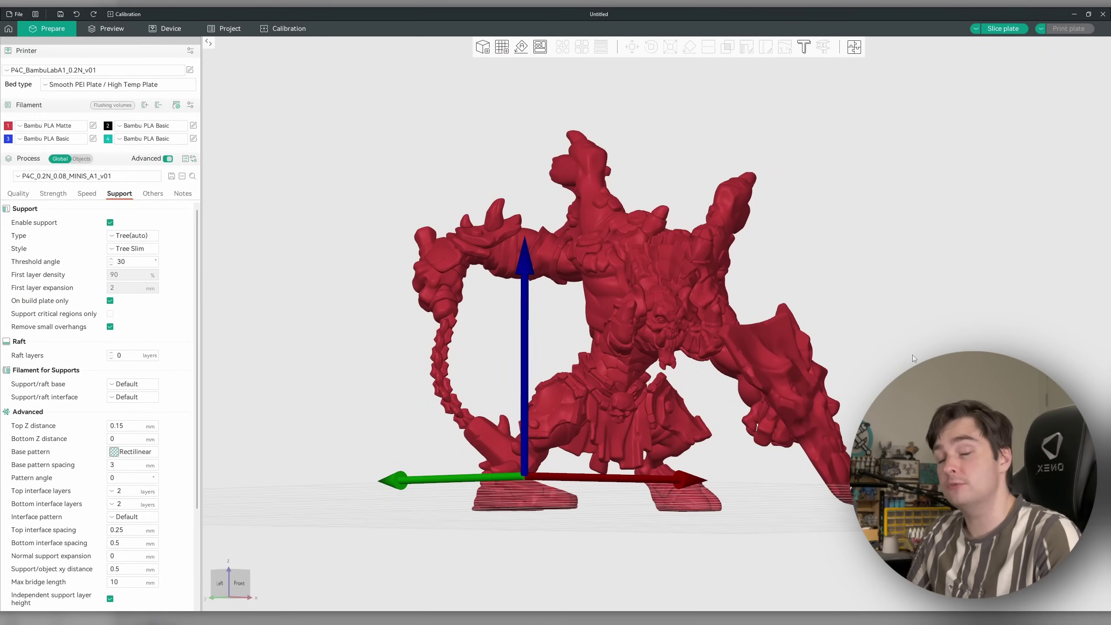
drag(959, 350, 686, 369)
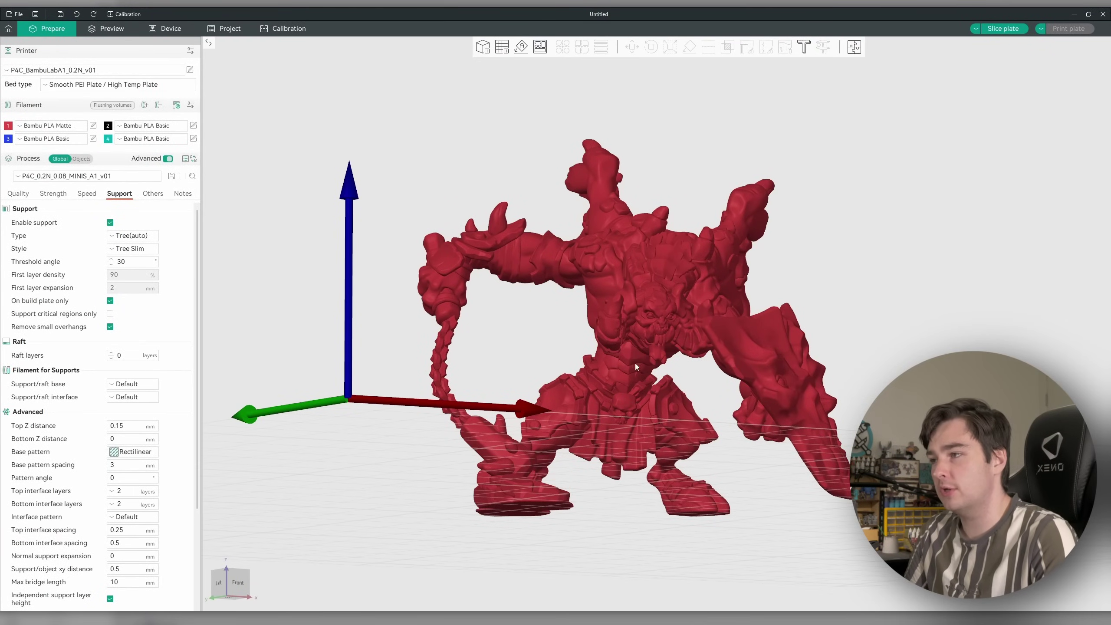
drag(651, 373, 590, 435)
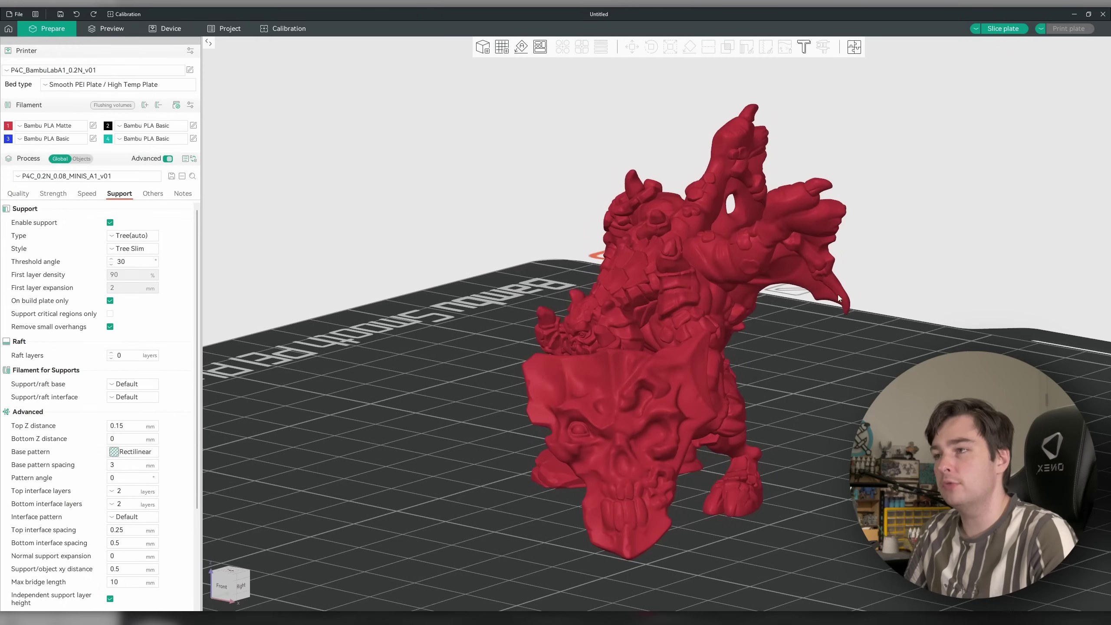
drag(832, 311, 747, 480)
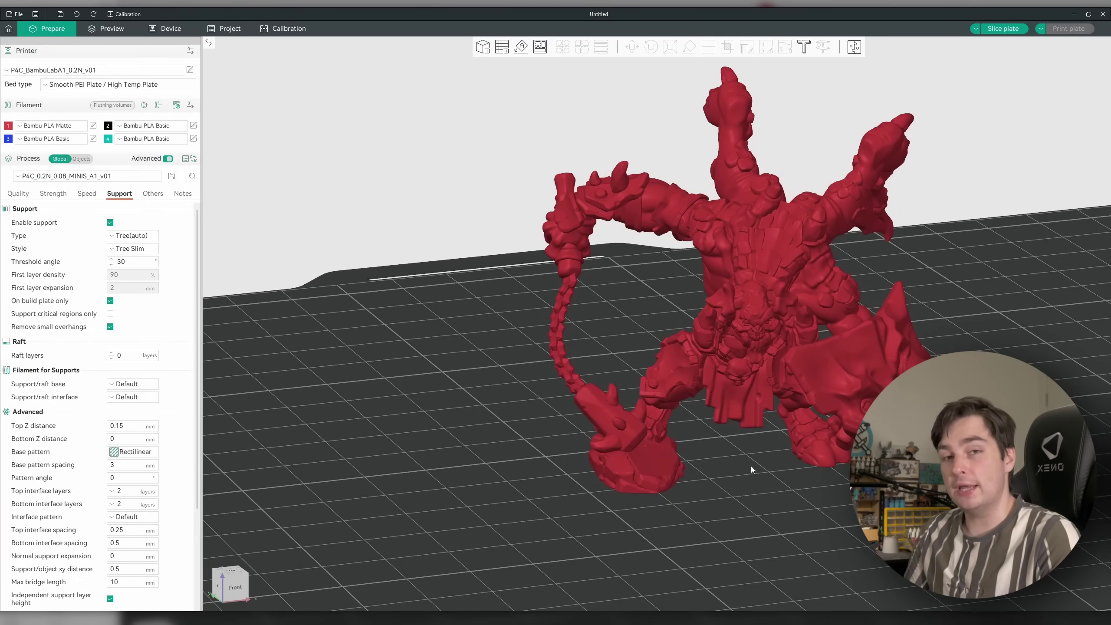
right_drag(749, 469, 705, 490)
drag(705, 489, 553, 252)
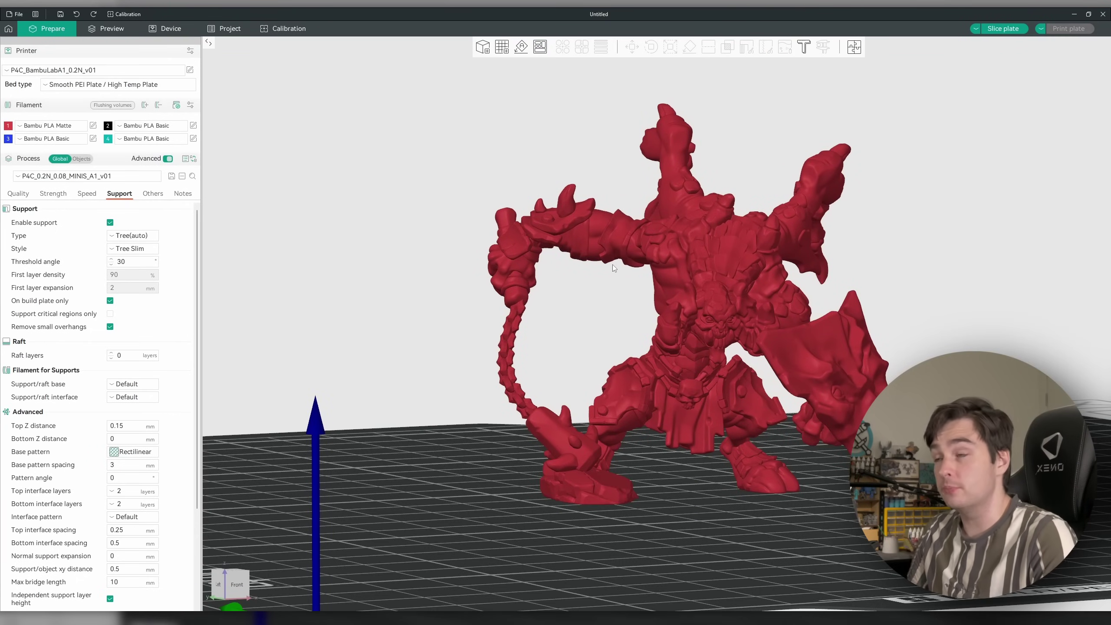
drag(669, 278, 848, 408)
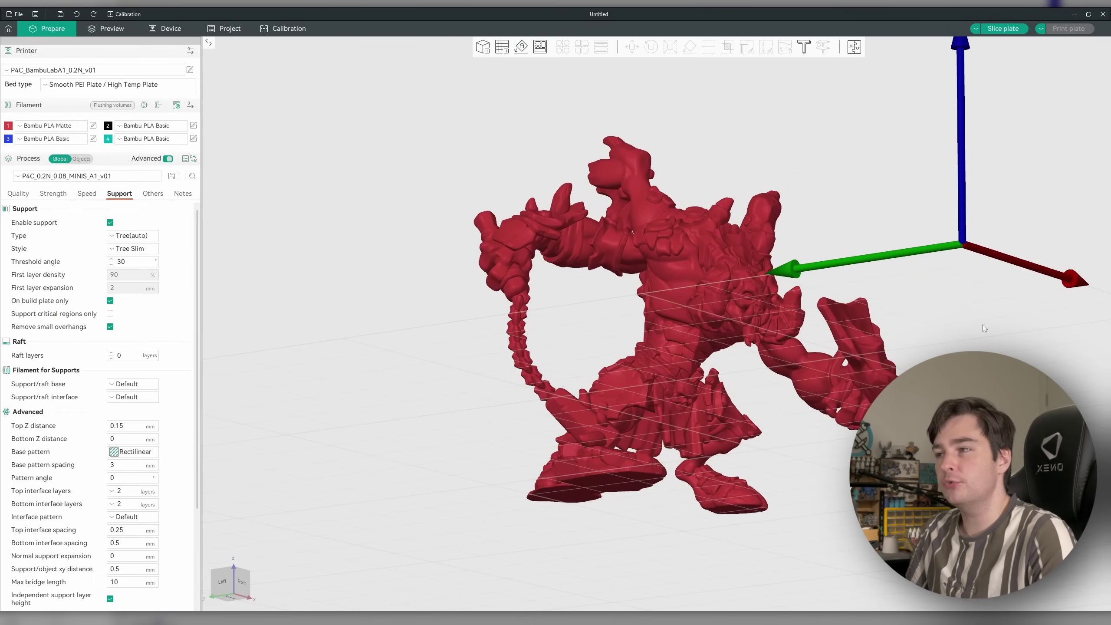
drag(983, 324, 903, 305)
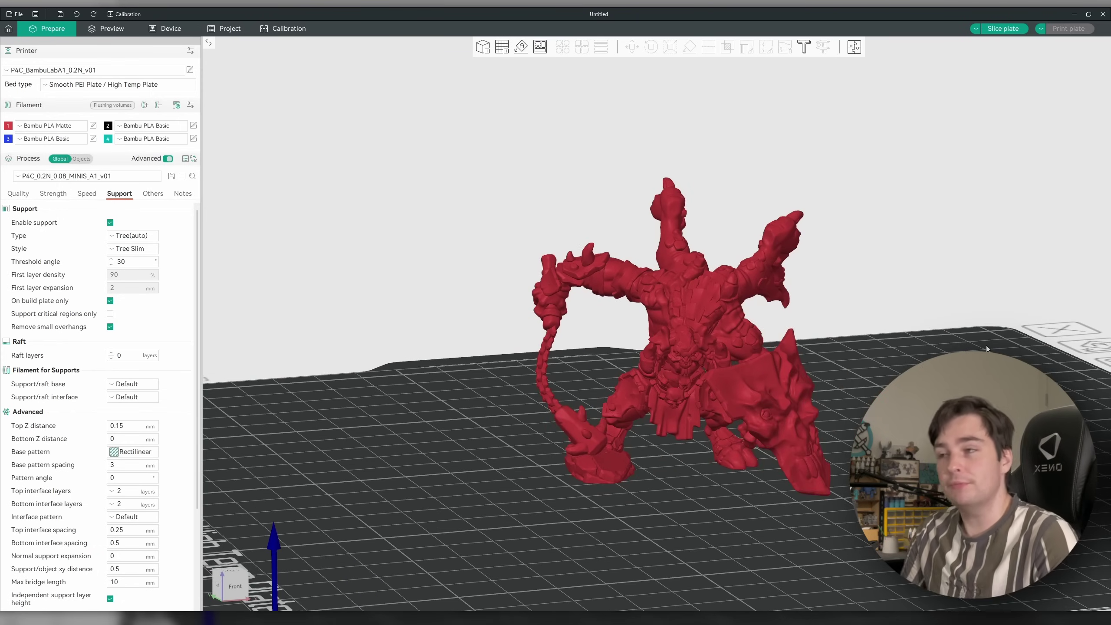
mouse_move(987, 349)
mouse_down()
mouse_move(960, 354)
mouse_move(988, 360)
mouse_move(957, 361)
mouse_move(977, 360)
mouse_up()
drag(401, 243, 411, 248)
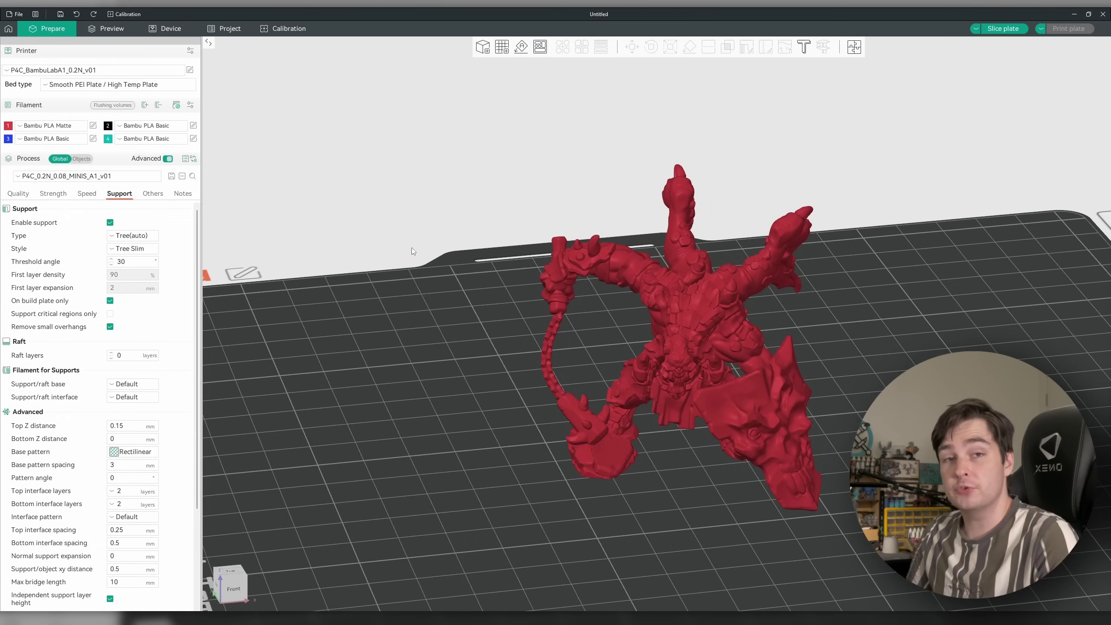
Step: Slice the plate and examine how the supports and feet build up through the lowest layers
click(1004, 29)
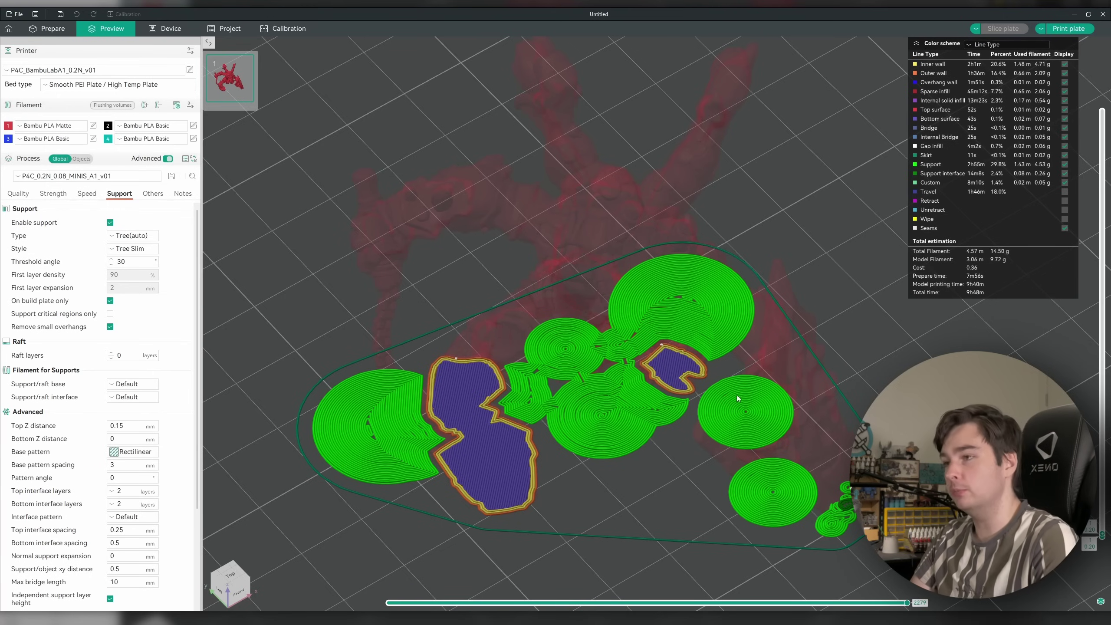
mouse_move(1102, 535)
mouse_down()
mouse_move(1103, 443)
mouse_move(1103, 521)
mouse_up()
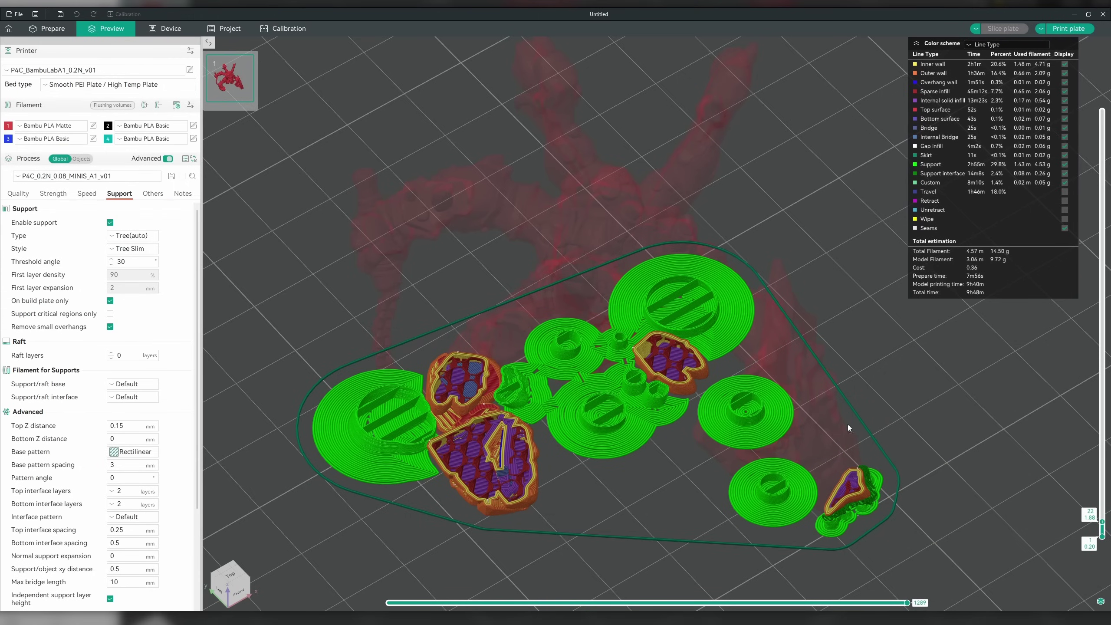
drag(1102, 521, 1102, 481)
mouse_move(925, 494)
mouse_down()
mouse_move(905, 488)
mouse_move(930, 468)
mouse_move(917, 490)
mouse_up()
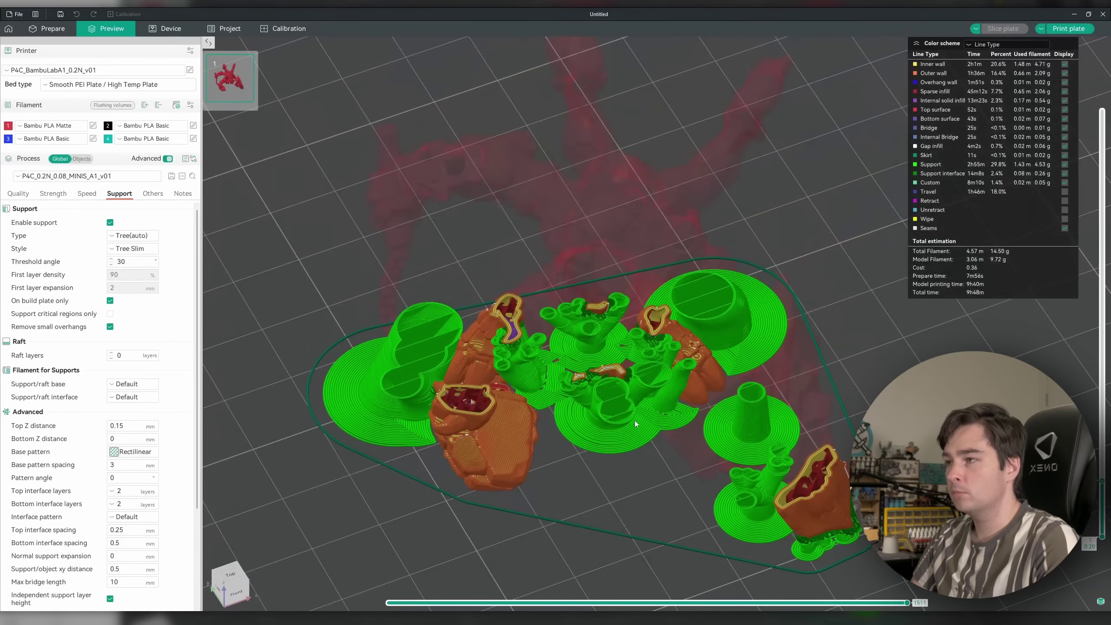
drag(635, 422, 648, 402)
right_drag(648, 402, 691, 428)
scroll(691, 428, up, 2)
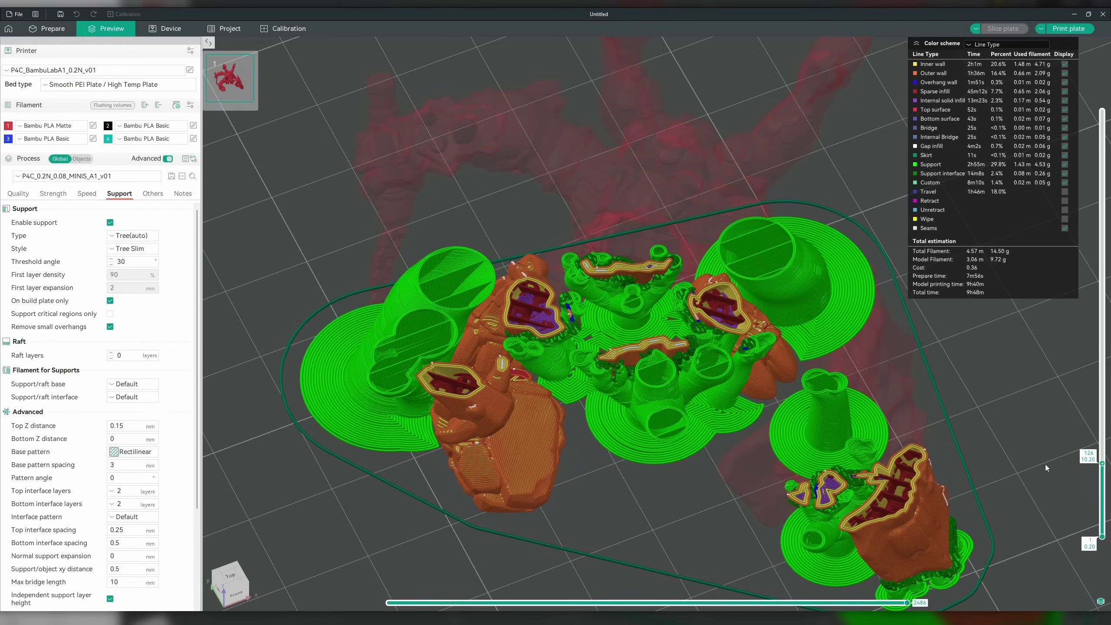
Step: Step through the layers from about 124 to 203 to check the supports under the shield and torso
drag(1100, 462, 1100, 458)
scroll(1101, 460, up, 18)
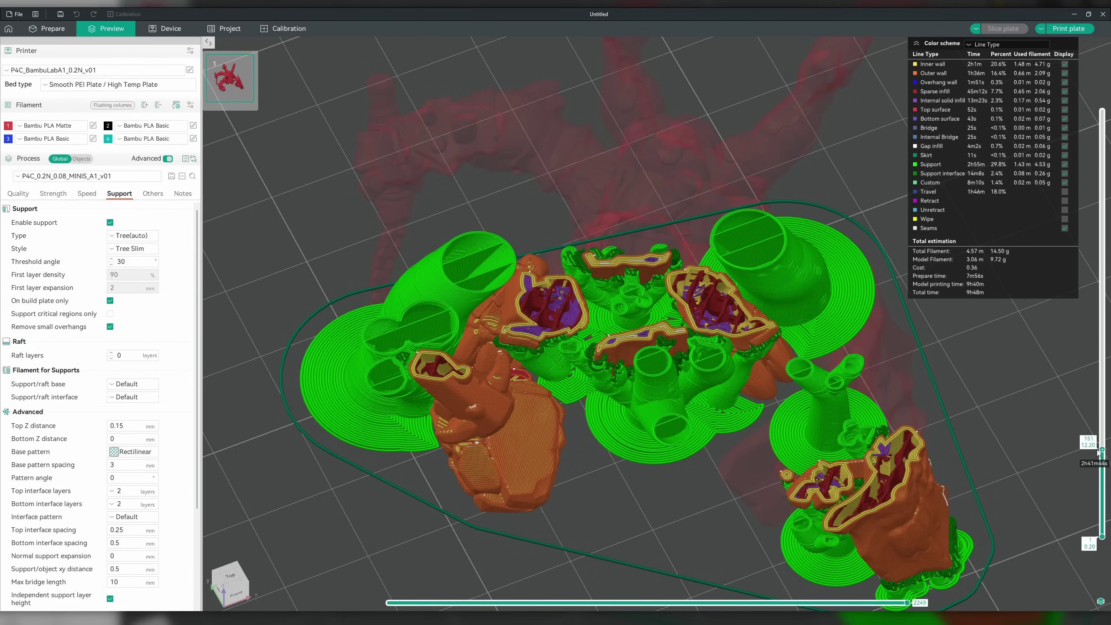
scroll(1098, 450, up, 4)
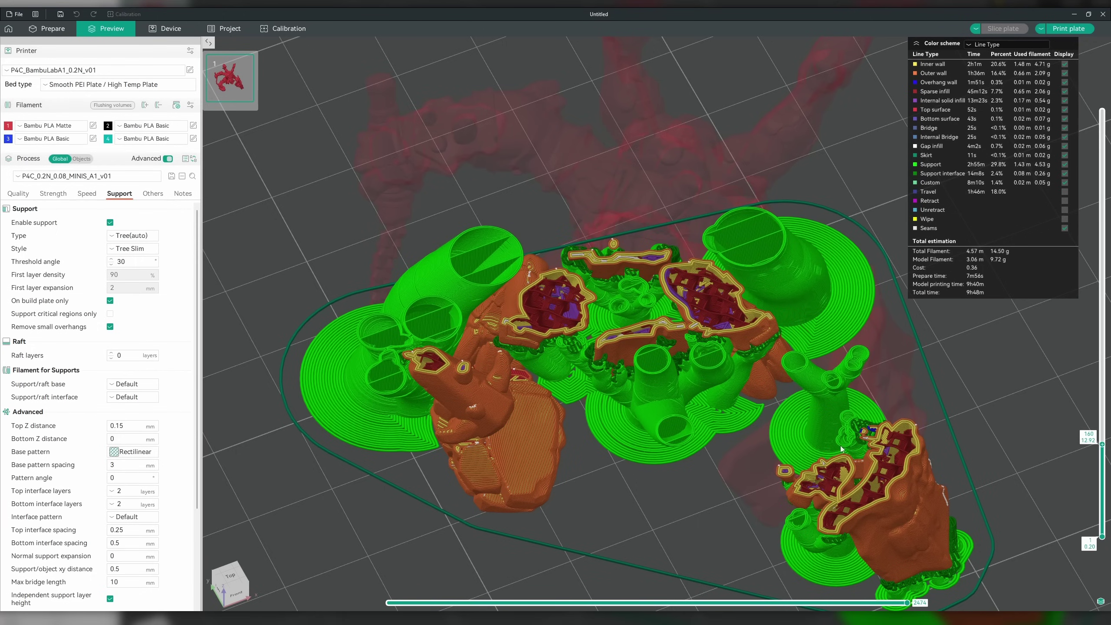
scroll(1097, 452, up, 20)
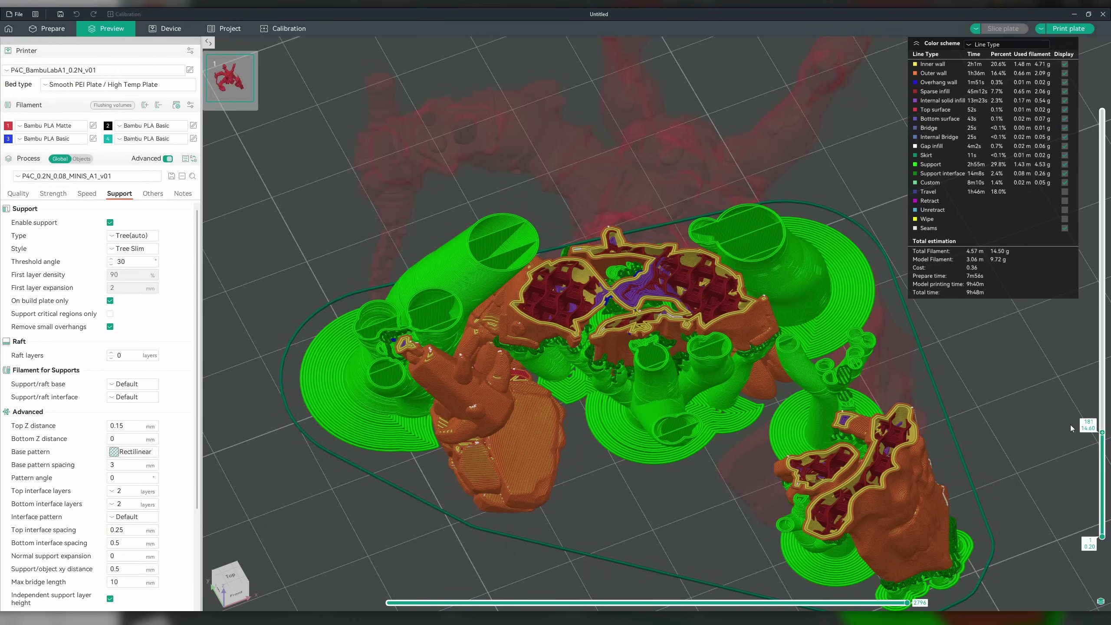
scroll(1097, 431, up, 5)
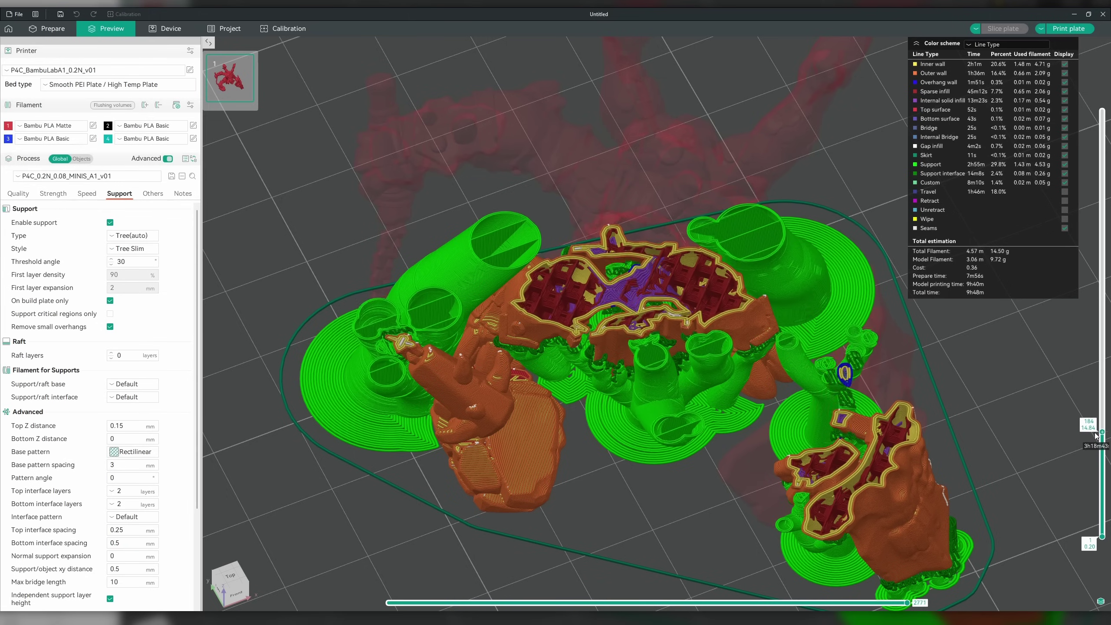
scroll(1096, 432, up, 1)
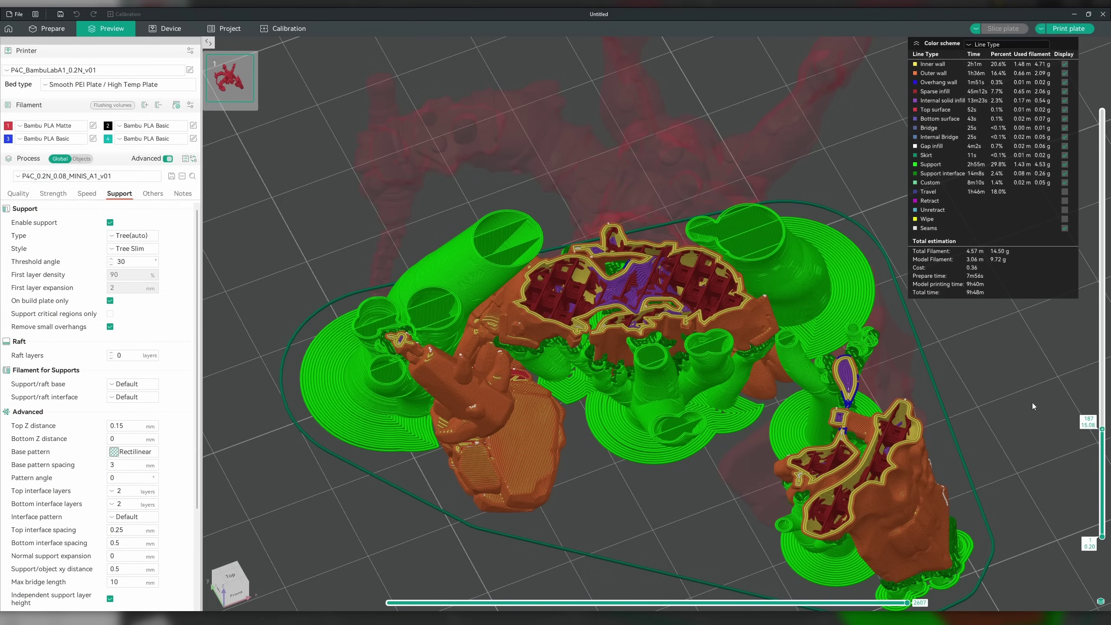
scroll(1097, 431, down, 3)
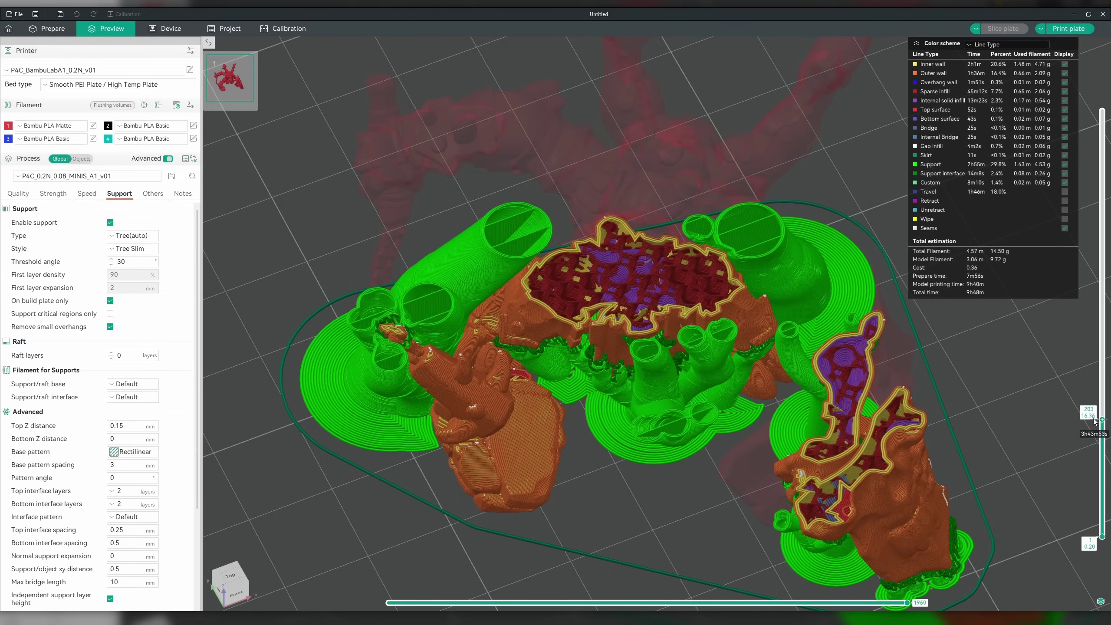
Step: Compare the shield tip and its supports across lower and higher layers, viewed from another side
drag(1093, 432, 1085, 484)
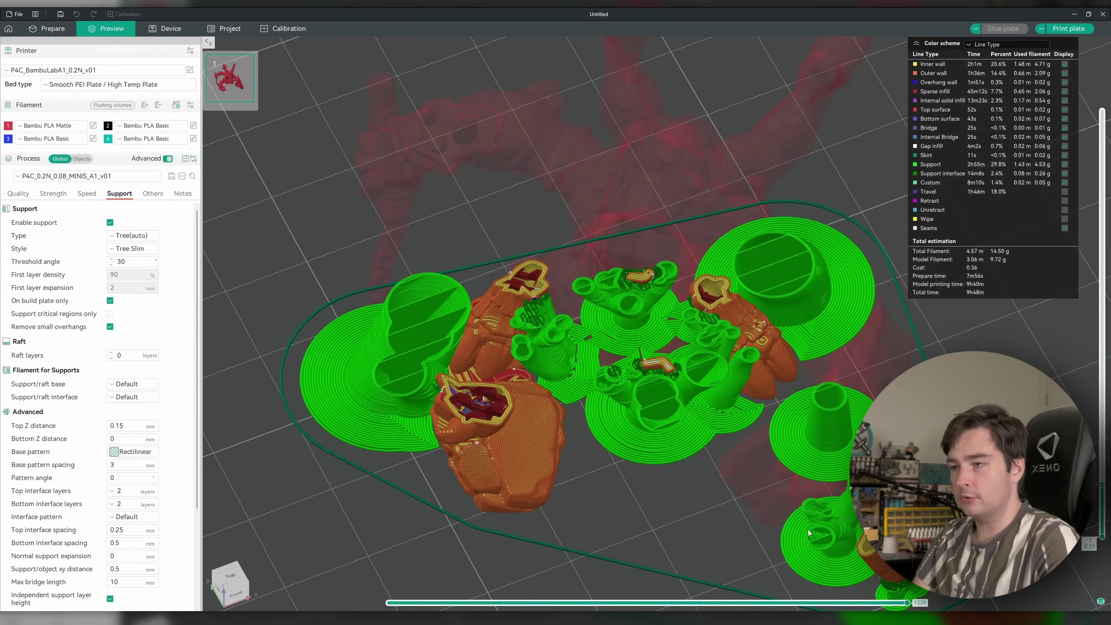
drag(818, 231, 845, 226)
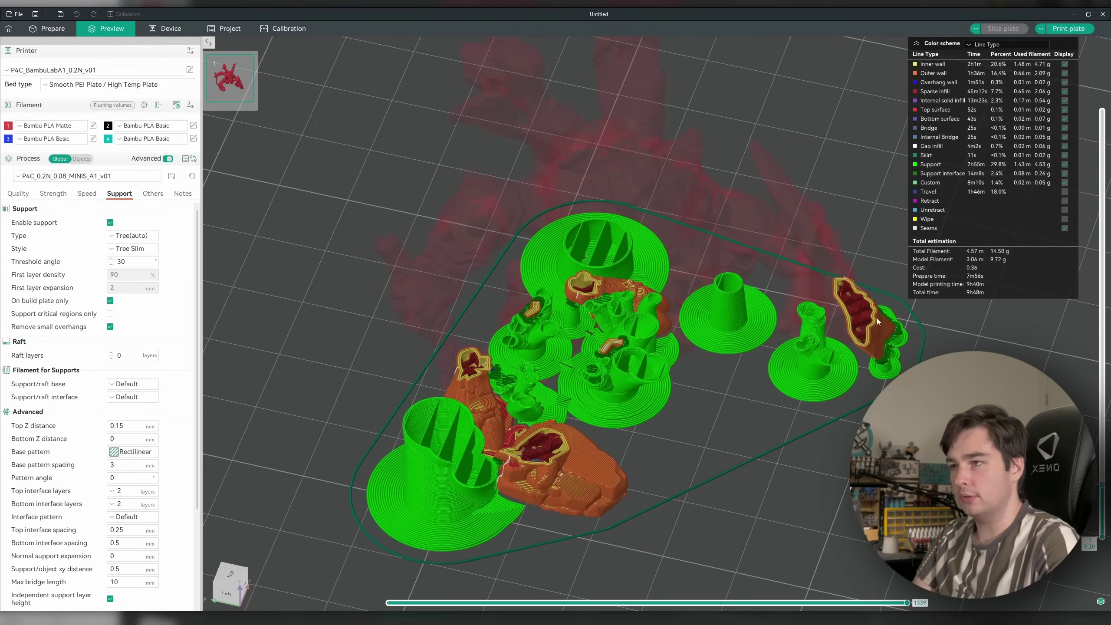
drag(877, 318, 849, 328)
drag(1104, 478, 1061, 334)
drag(770, 401, 555, 245)
drag(1102, 337, 1102, 477)
Step: Inspect the layers around the waist for parts starting on supports, and display the full sliced model
key(Up)
key(Up)
key(Up)
key(Up)
key(Up)
key(Up)
key(Up)
key(Up)
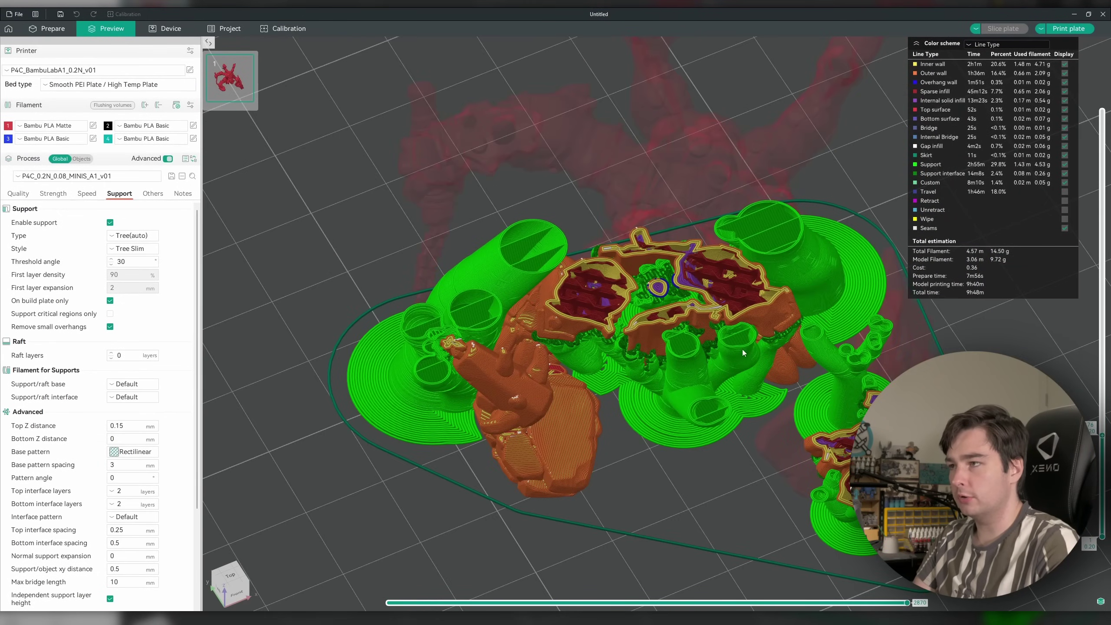
mouse_move(1102, 435)
mouse_down()
mouse_move(1102, 450)
mouse_move(1102, 436)
mouse_up()
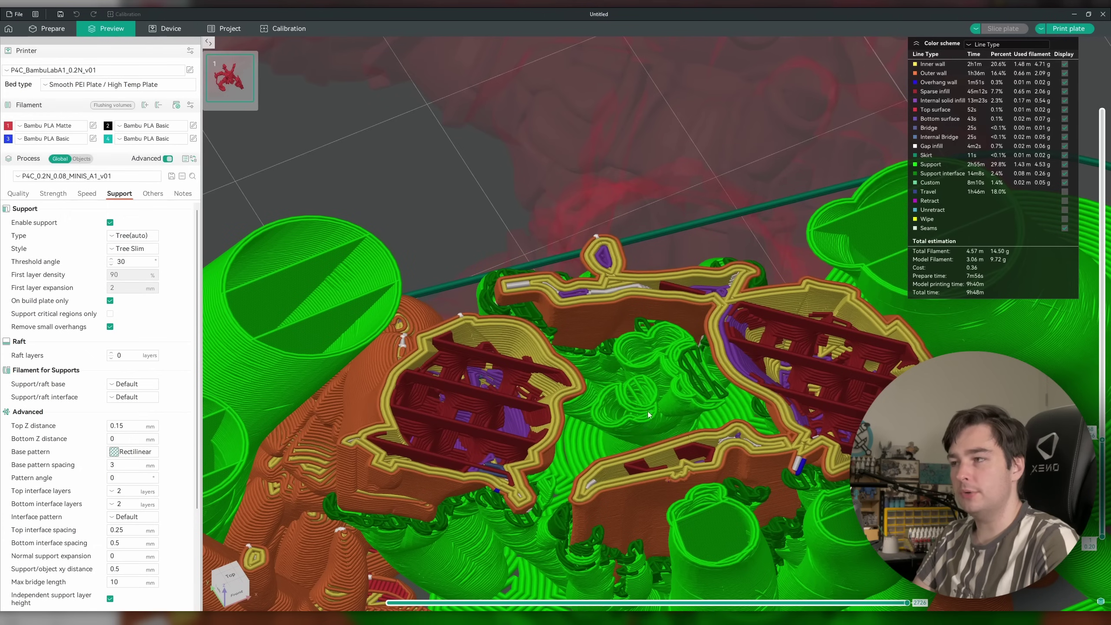
scroll(635, 356, down, 2)
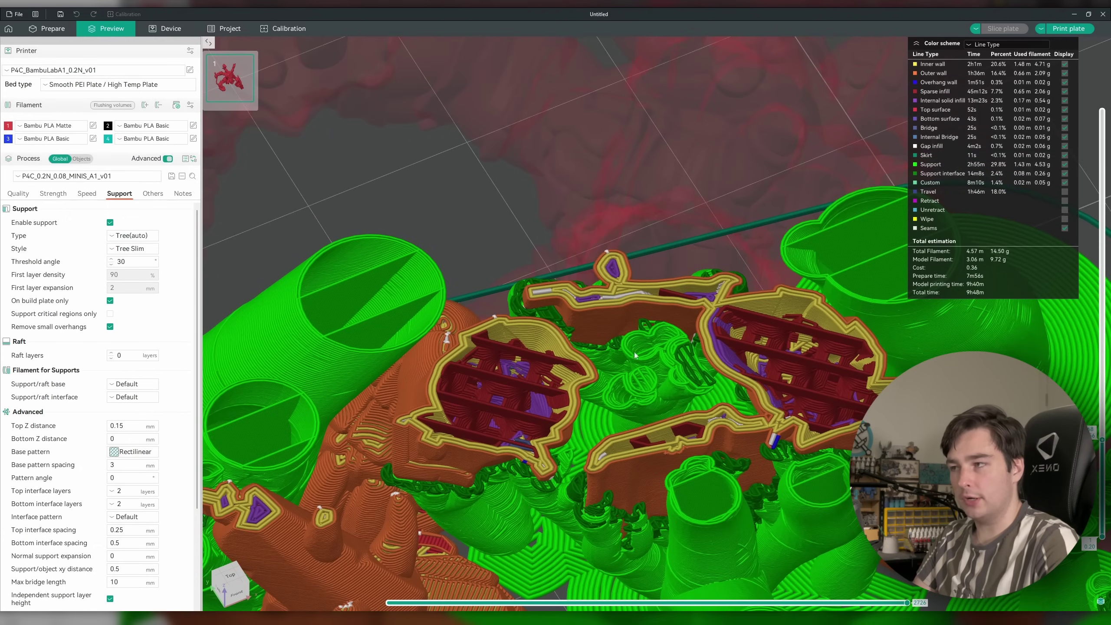
scroll(1101, 439, up, 6)
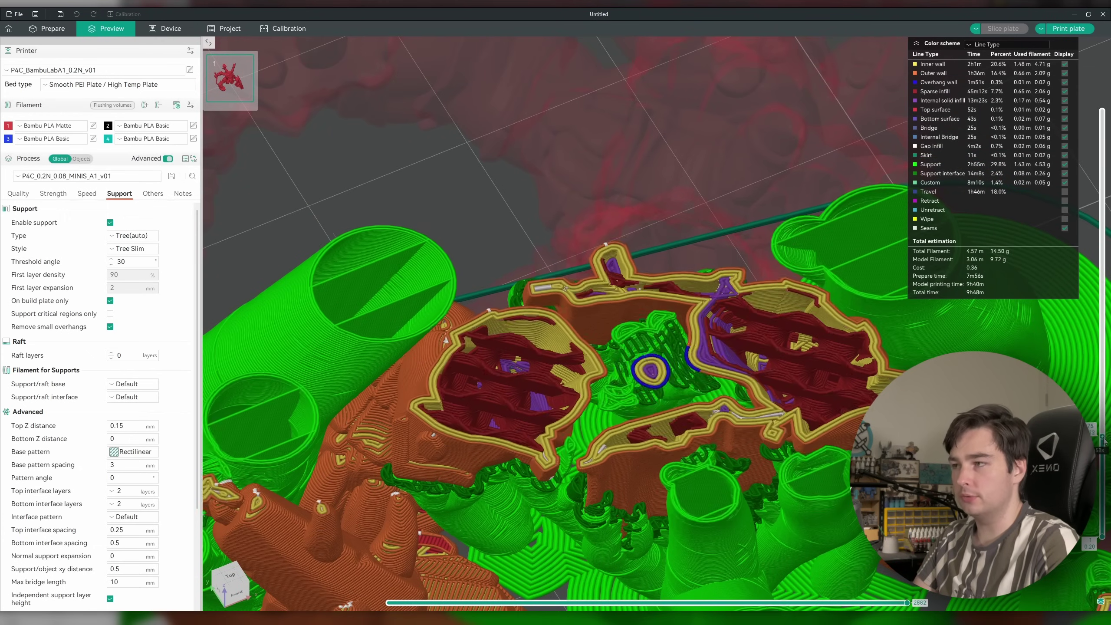
scroll(1103, 440, up, 2)
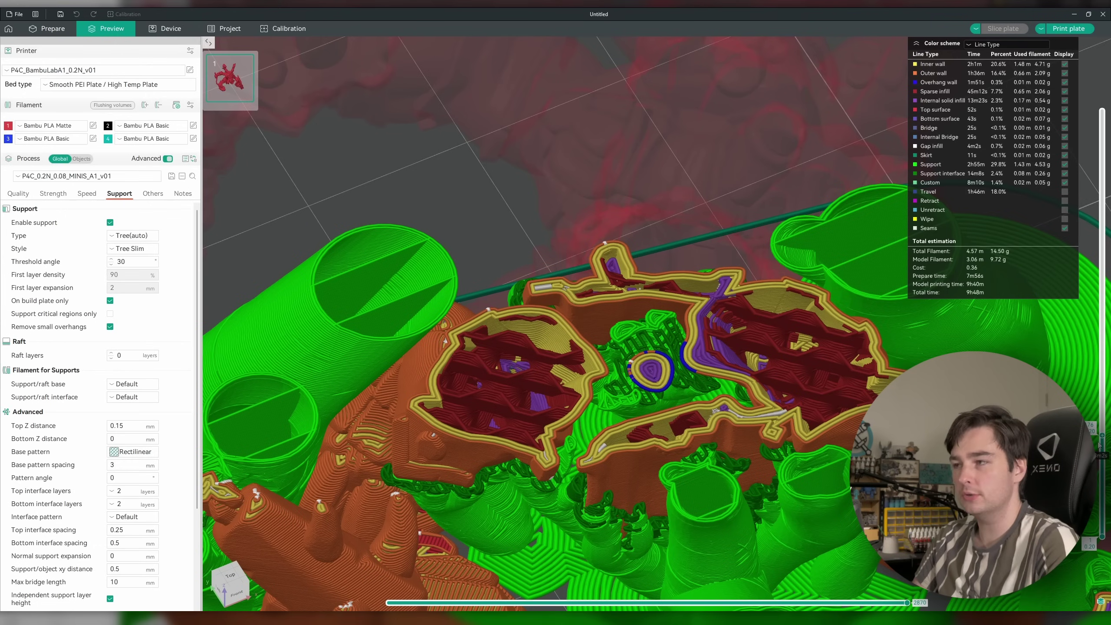
scroll(1103, 436, up, 1)
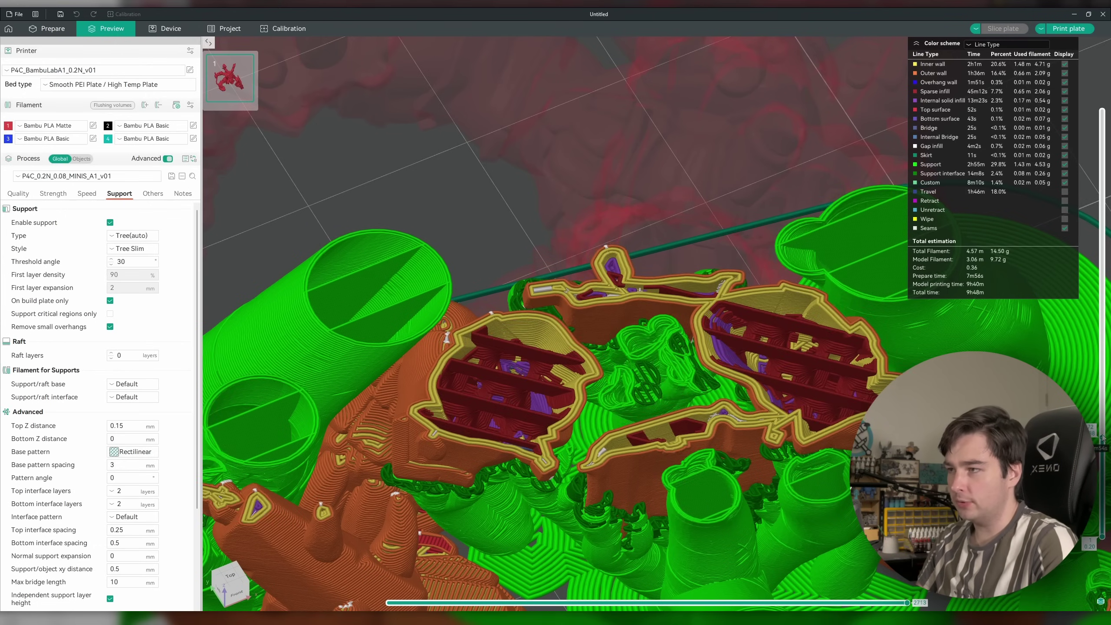
drag(1103, 438, 1102, 111)
scroll(765, 323, down, 3)
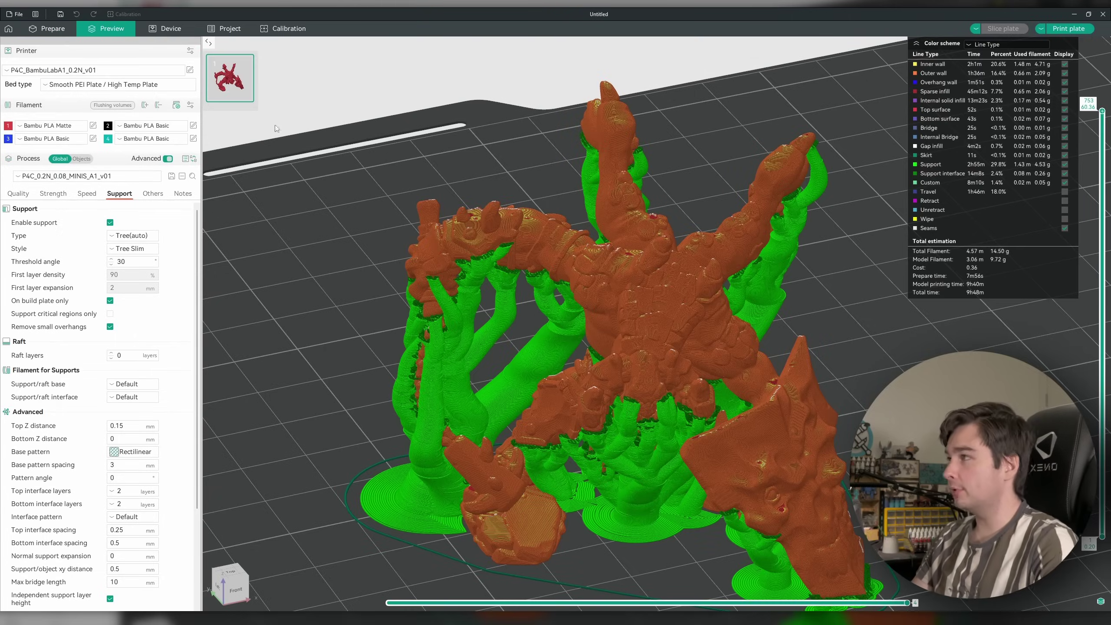
Step: Return to model preparation and start Support Painting on the miniature with the sphere brush
click(61, 32)
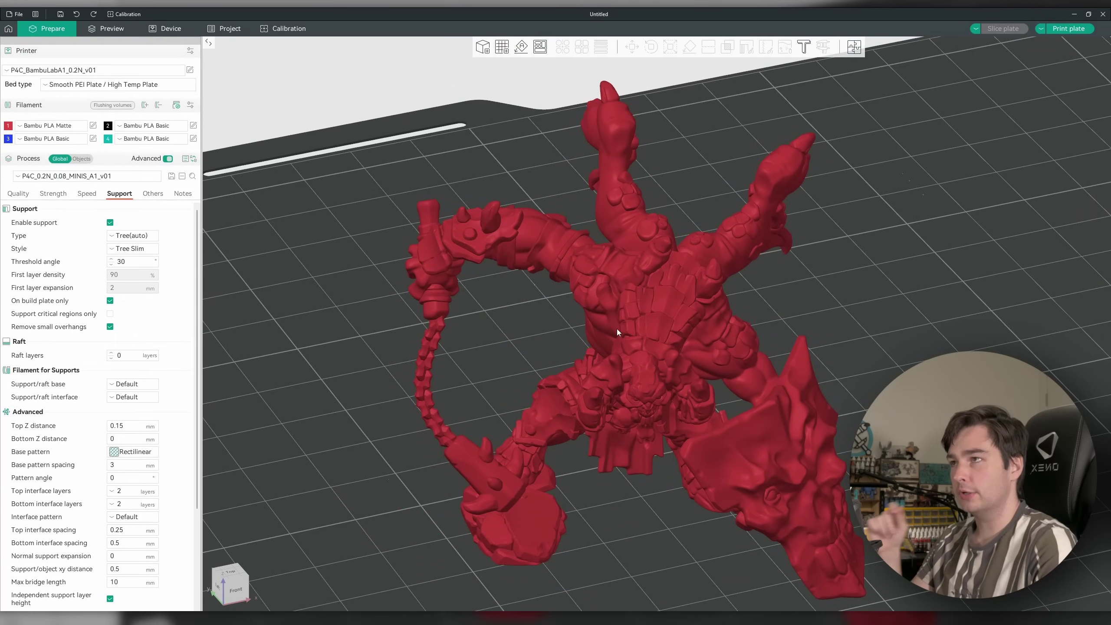
click(617, 330)
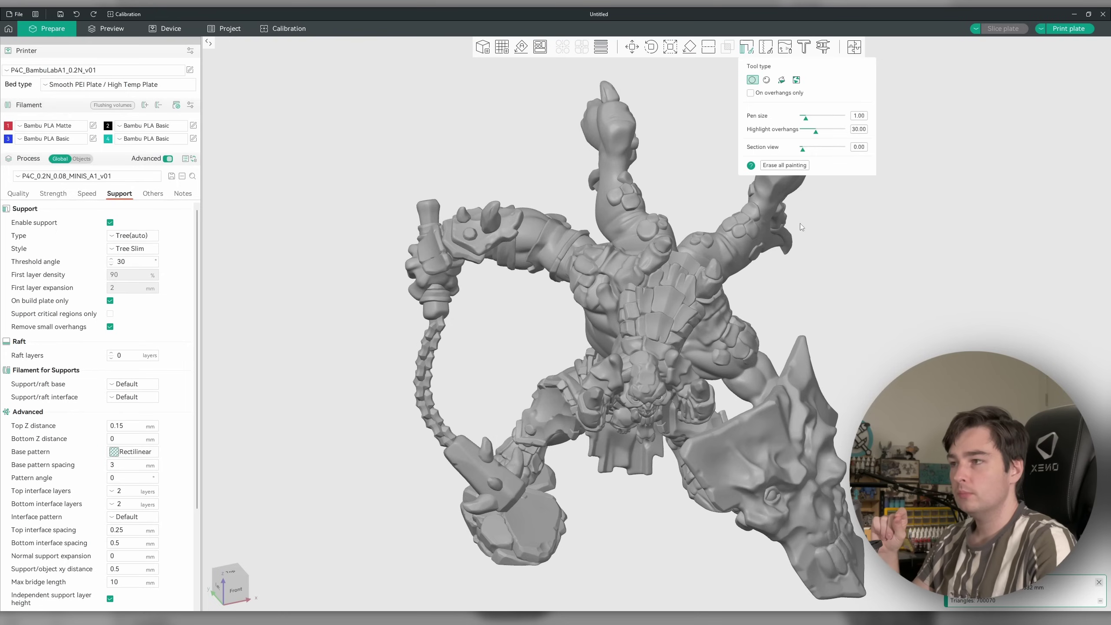
mouse_move(801, 223)
mouse_down()
mouse_move(915, 299)
mouse_move(941, 299)
mouse_up()
right_drag(940, 299, 764, 208)
scroll(764, 209, up, 6)
drag(849, 416, 649, 287)
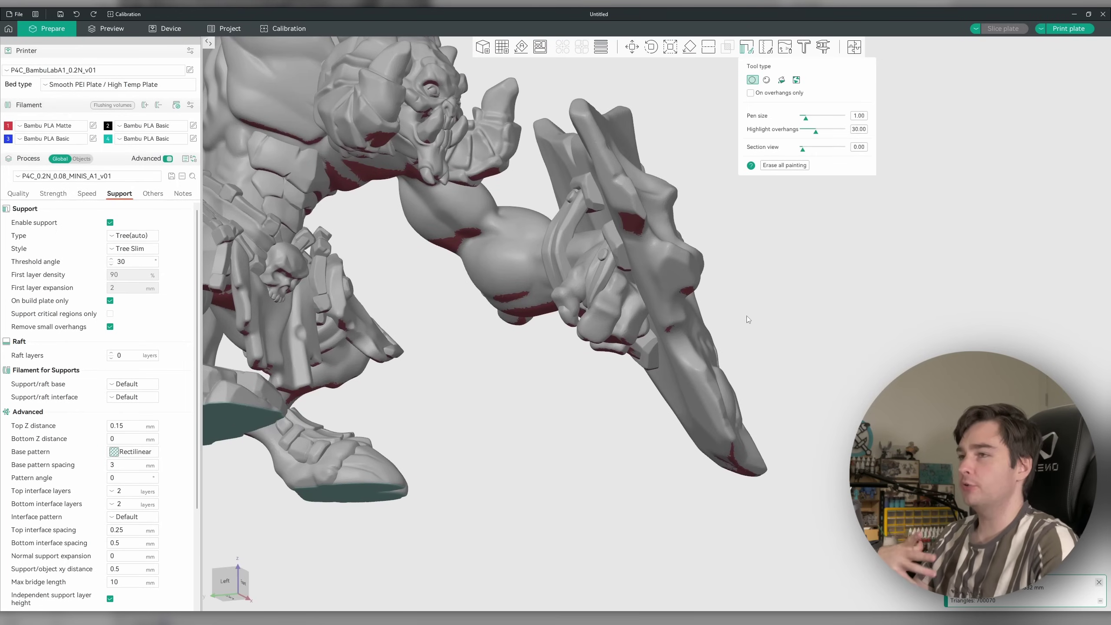
click(767, 80)
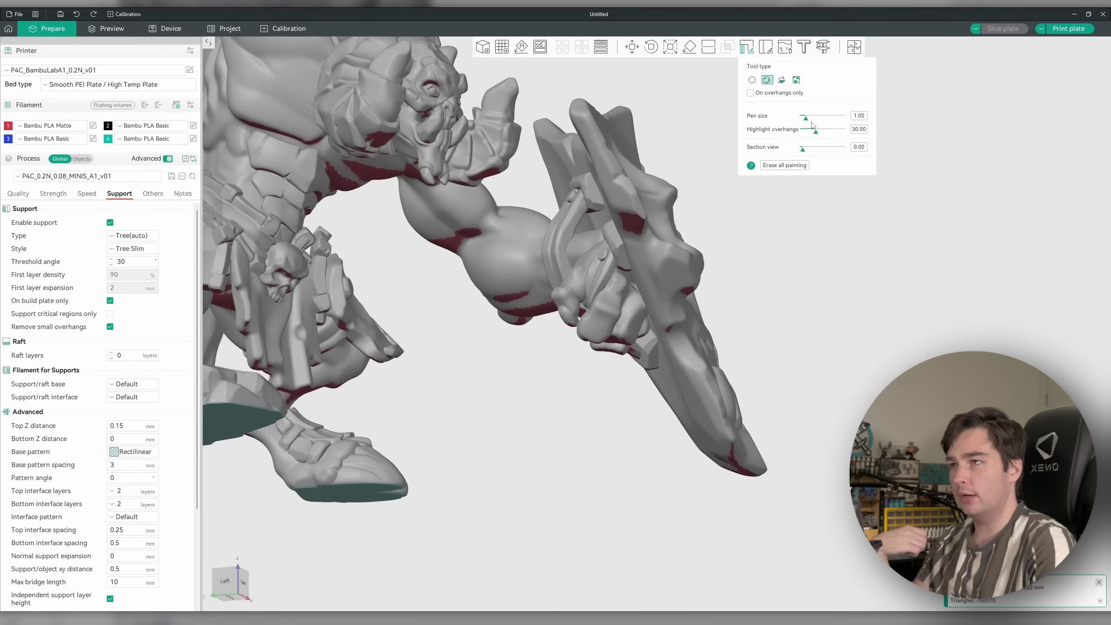
Step: Set the pen size to 0.61 and paint support enforcers along the shield's lower edges and in bands across its inner face
drag(785, 329, 806, 320)
middle_drag(628, 468, 629, 341)
scroll(627, 243, up, 1)
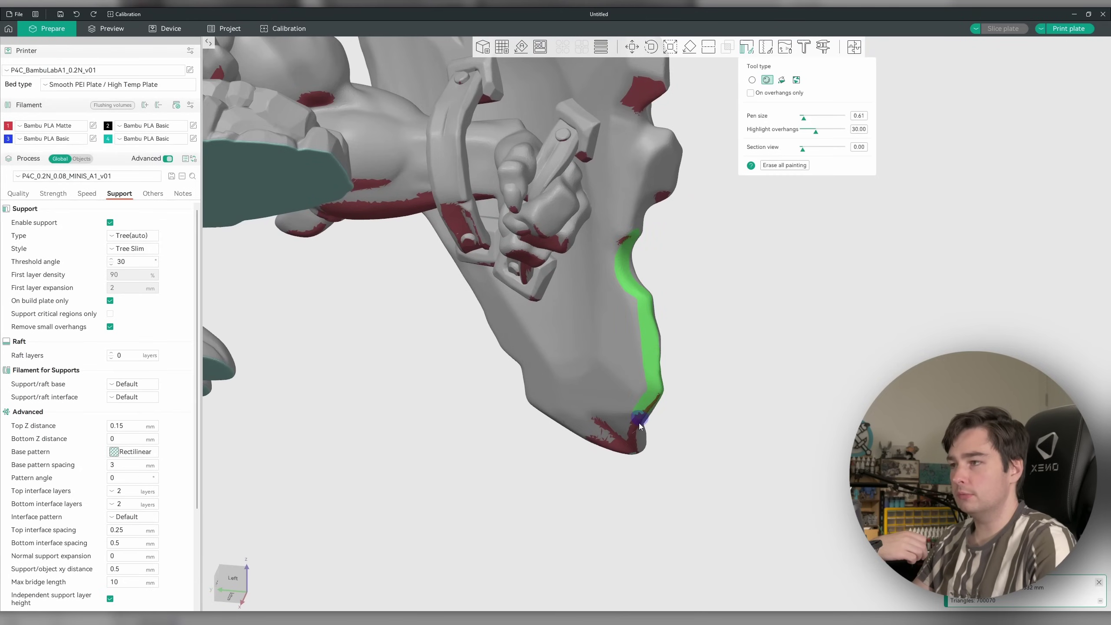
drag(761, 405, 560, 300)
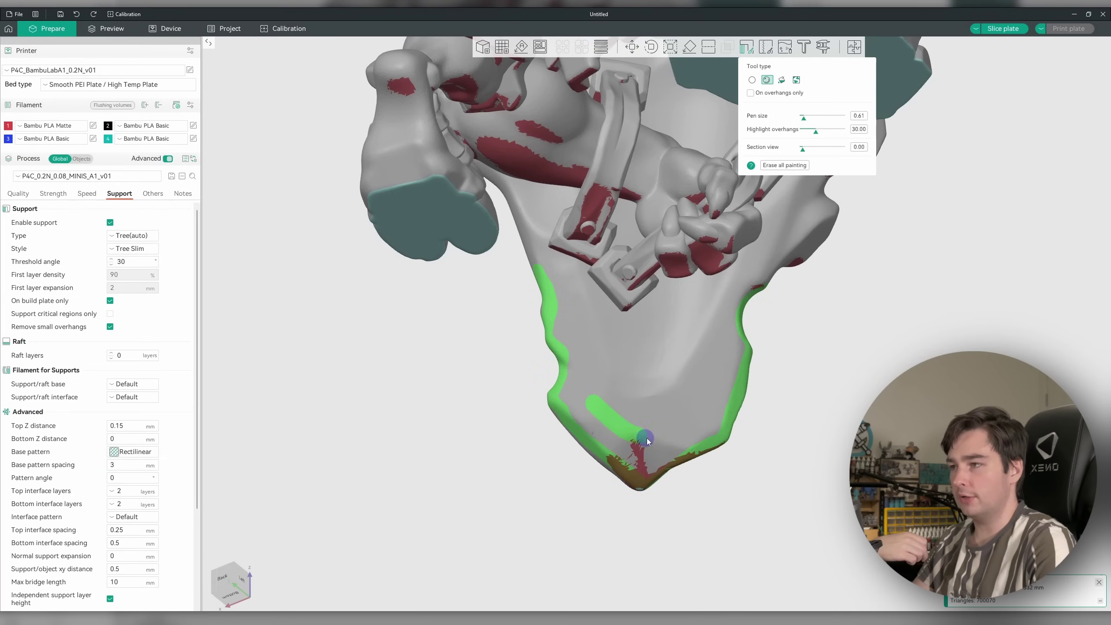
drag(658, 372, 689, 373)
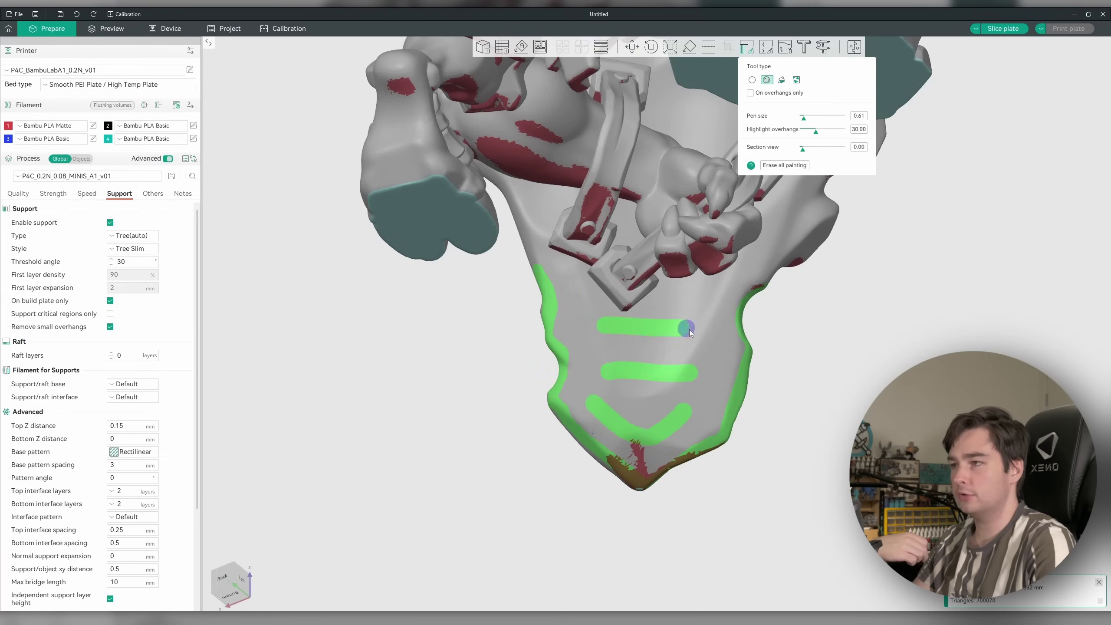
drag(897, 364, 810, 387)
right_drag(810, 387, 721, 442)
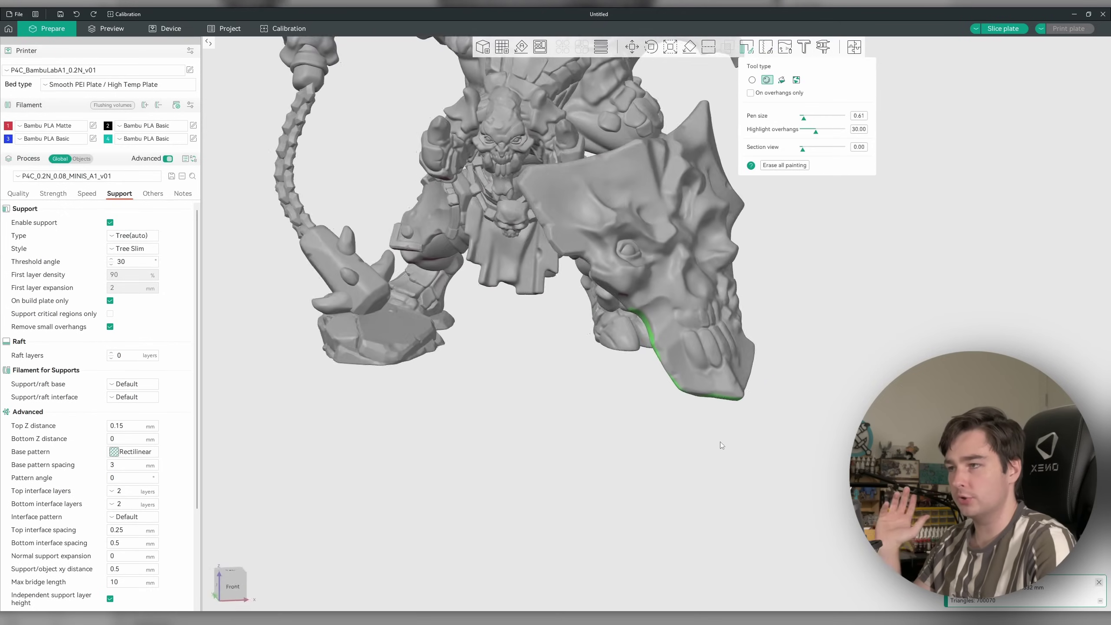
Step: Paint support enforcers on the low-hanging pointed tips of the pieces held in the miniature's two raised hands
mouse_move(721, 441)
mouse_down()
mouse_move(709, 411)
mouse_move(804, 432)
mouse_move(783, 395)
mouse_move(808, 477)
mouse_move(669, 449)
mouse_up()
drag(395, 379, 363, 447)
scroll(867, 224, down, 4)
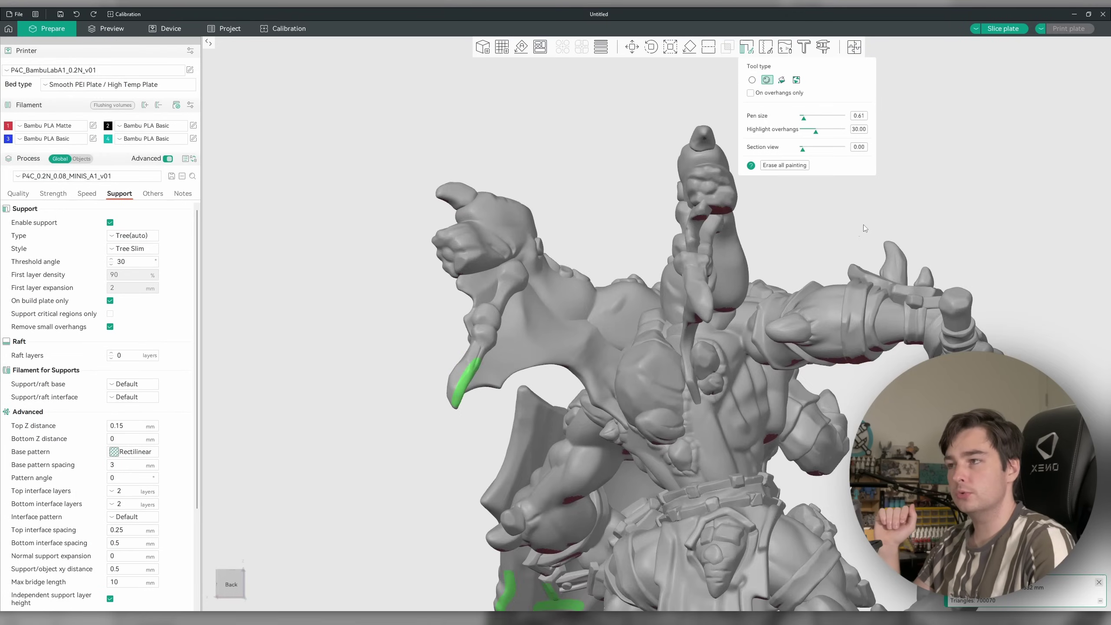
drag(866, 224, 895, 219)
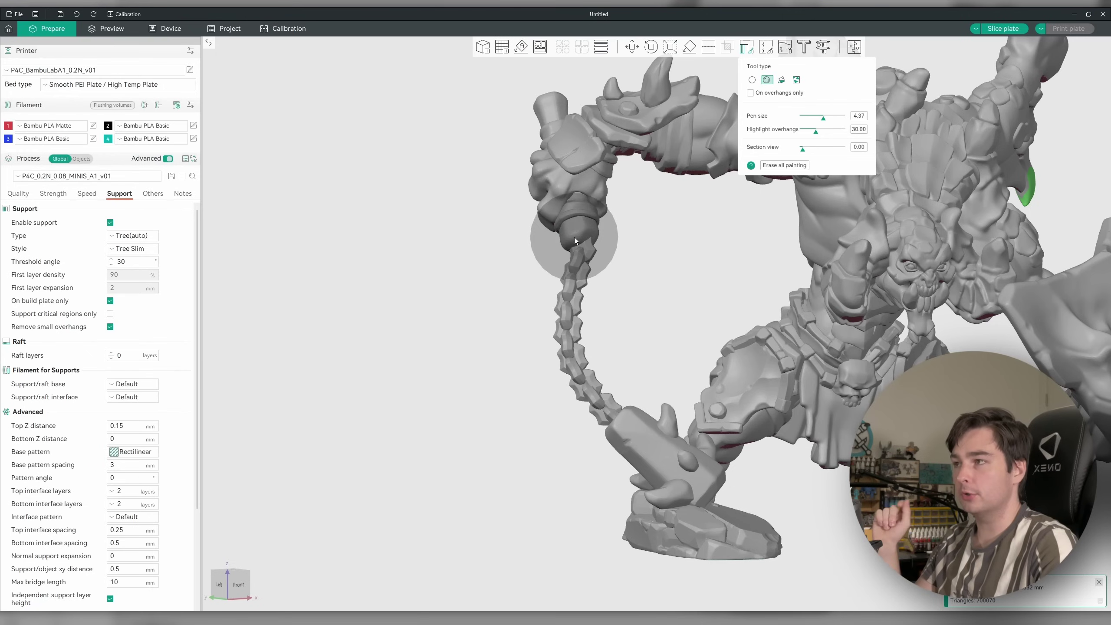
Step: Block supports over the flail's handle, gripping hand, chain and head using a 4.37 pen size
mouse_move(575, 237)
mouse_down()
mouse_move(565, 306)
mouse_move(589, 386)
mouse_move(641, 437)
mouse_move(647, 427)
mouse_up()
drag(684, 306, 598, 305)
mouse_move(928, 337)
mouse_down()
mouse_move(839, 356)
mouse_move(739, 478)
mouse_move(803, 424)
mouse_move(768, 346)
mouse_move(866, 387)
mouse_move(858, 359)
mouse_up()
scroll(802, 424, down, 6)
scroll(678, 222, up, 4)
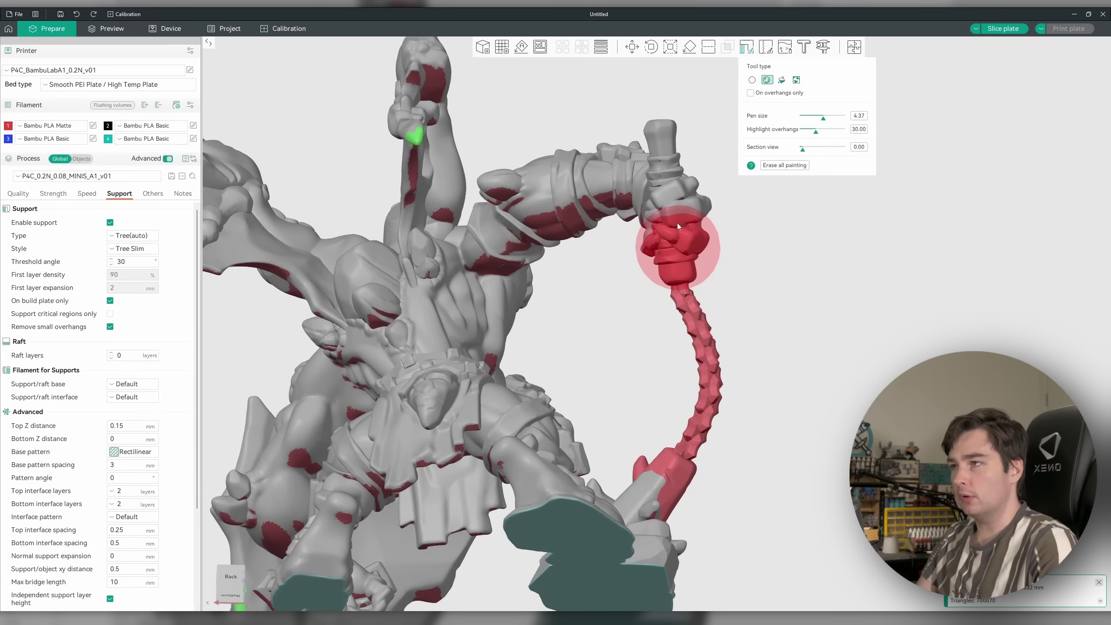
click(665, 139)
drag(887, 284, 751, 325)
right_drag(749, 321, 1036, 263)
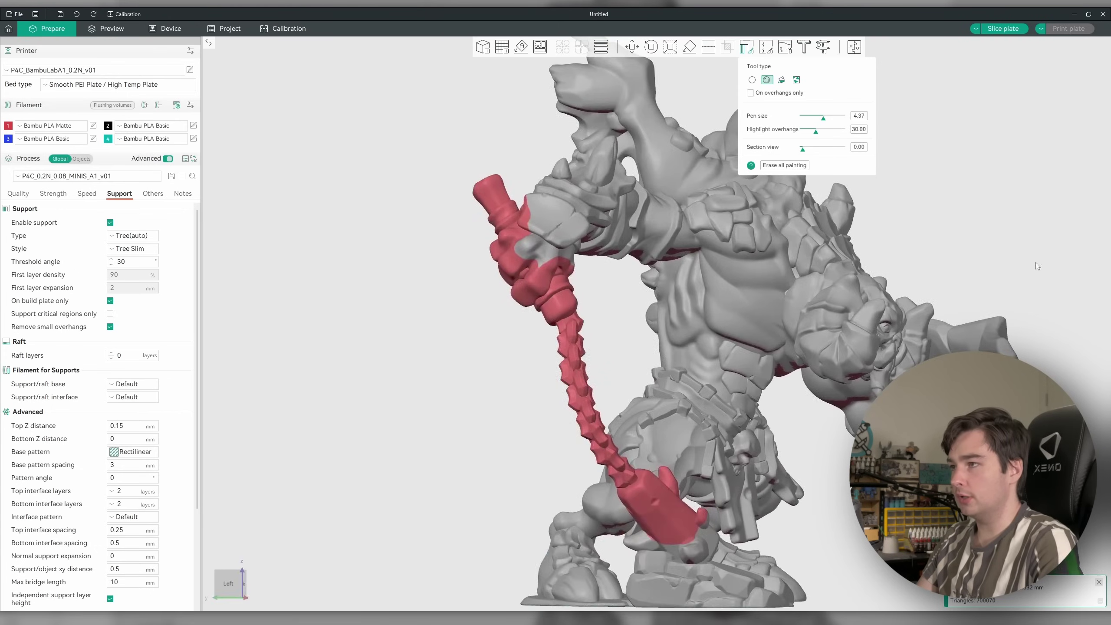
Step: Reduce the pen size to 0.78 and paint support enforcers along the underside of the flail head and its spike
drag(1036, 262, 780, 321)
alt+scroll(897, 111, down, 3)
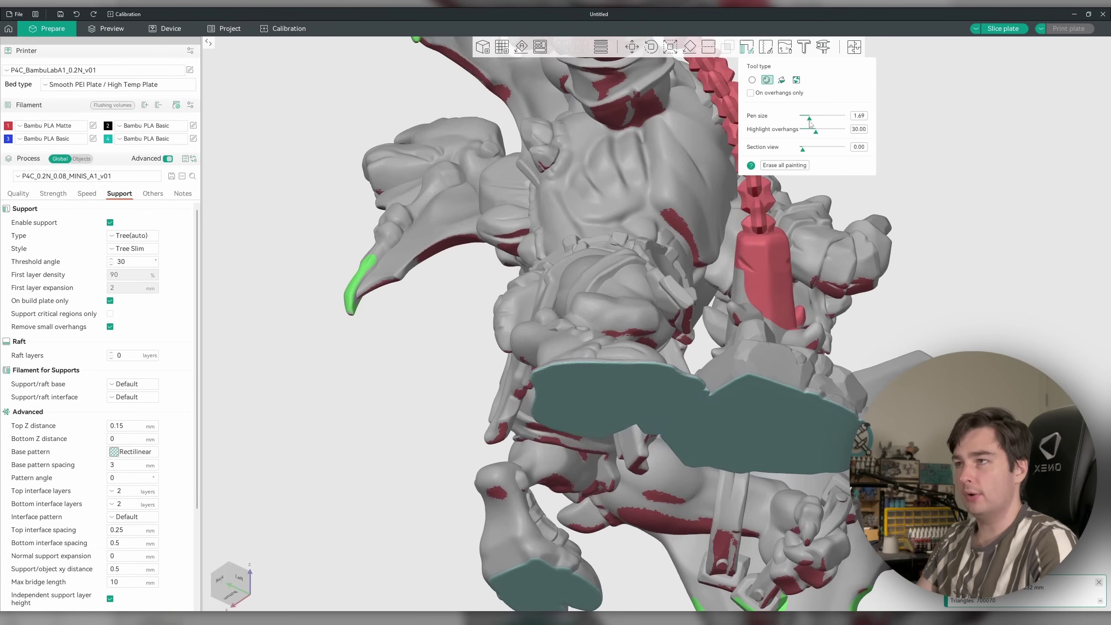
middle_drag(927, 300, 795, 400)
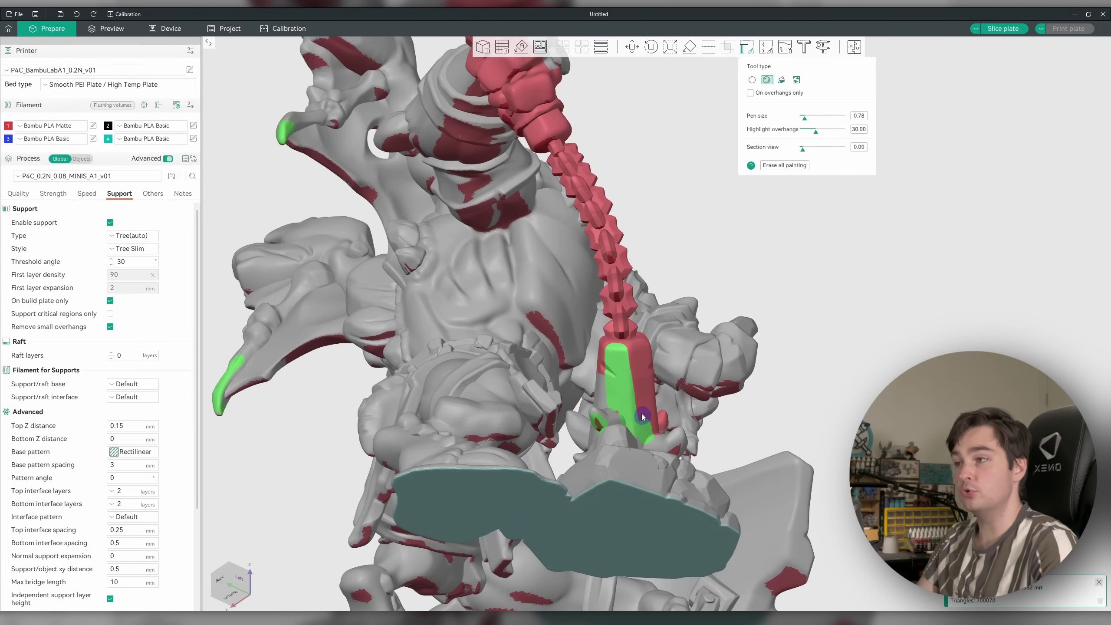
mouse_move(630, 358)
mouse_down()
mouse_move(643, 349)
mouse_move(645, 422)
mouse_up()
mouse_move(766, 315)
mouse_down()
mouse_move(556, 383)
mouse_move(814, 359)
mouse_up()
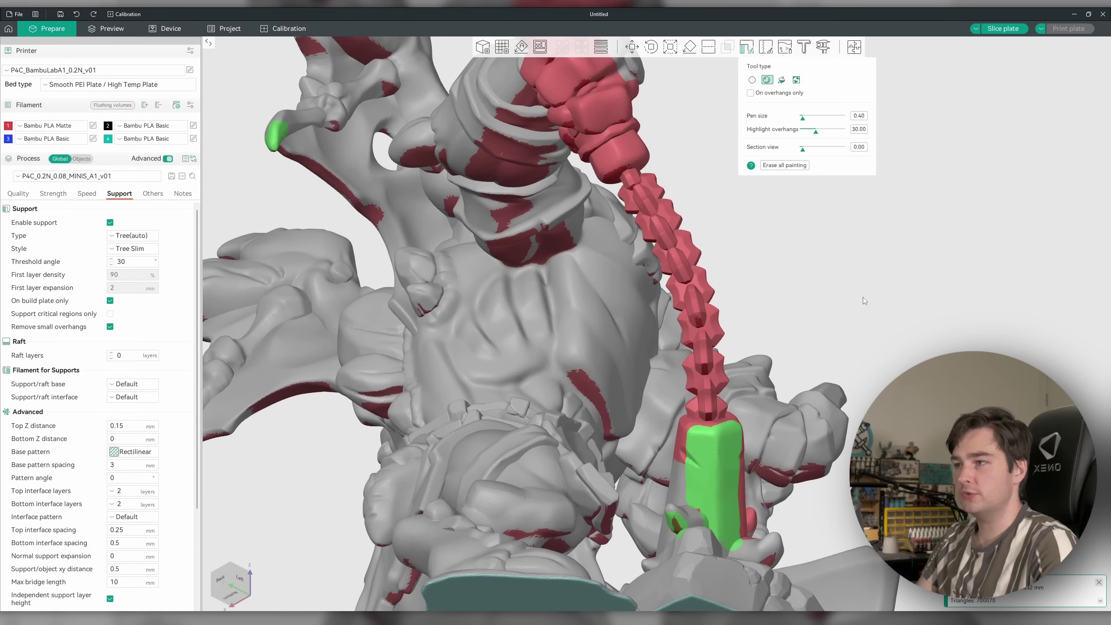
Step: Set overhang highlighting to 28 and paint small enforcer spots under the flail's chain links with a 0.40 pen size
drag(864, 300, 880, 293)
drag(816, 132, 815, 132)
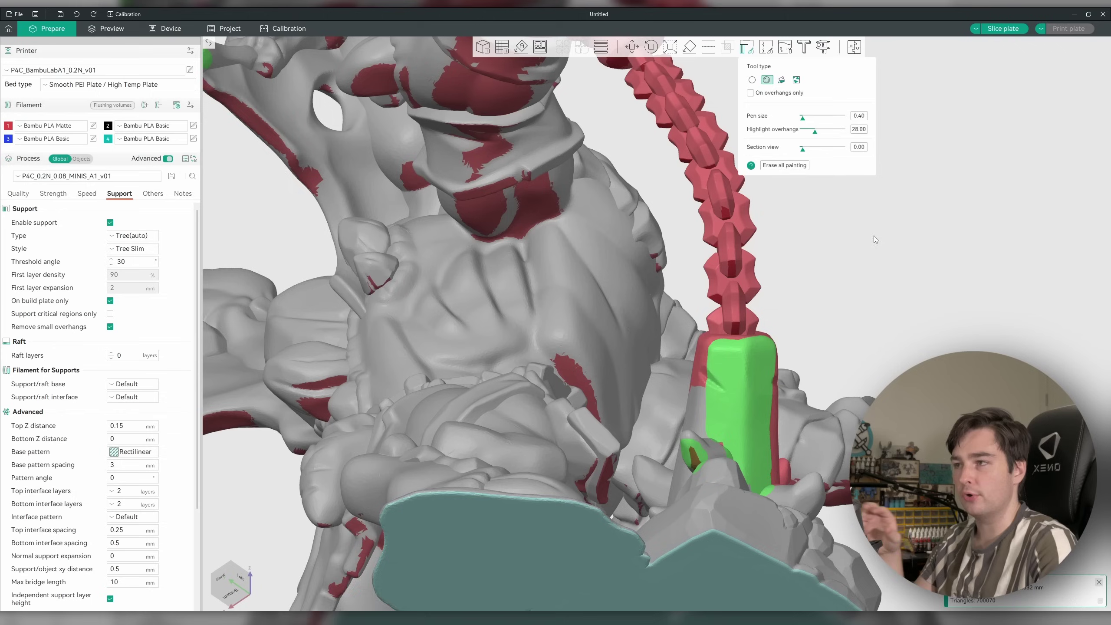
drag(875, 240, 827, 309)
mouse_move(695, 372)
mouse_down()
mouse_move(677, 275)
mouse_move(674, 291)
mouse_up()
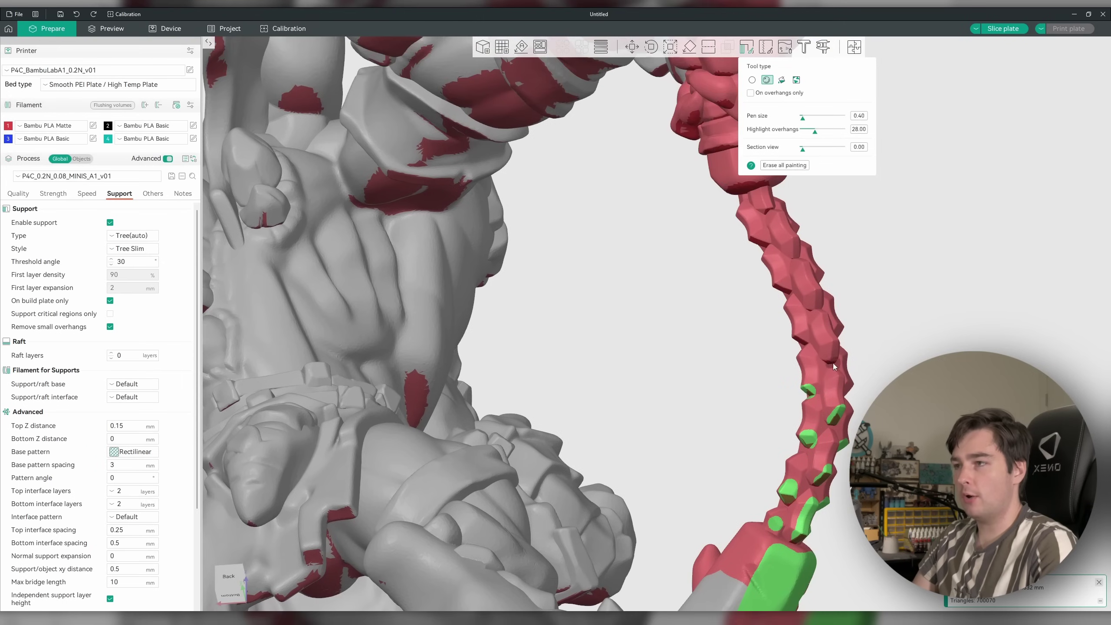
click(760, 237)
right_drag(905, 338, 872, 352)
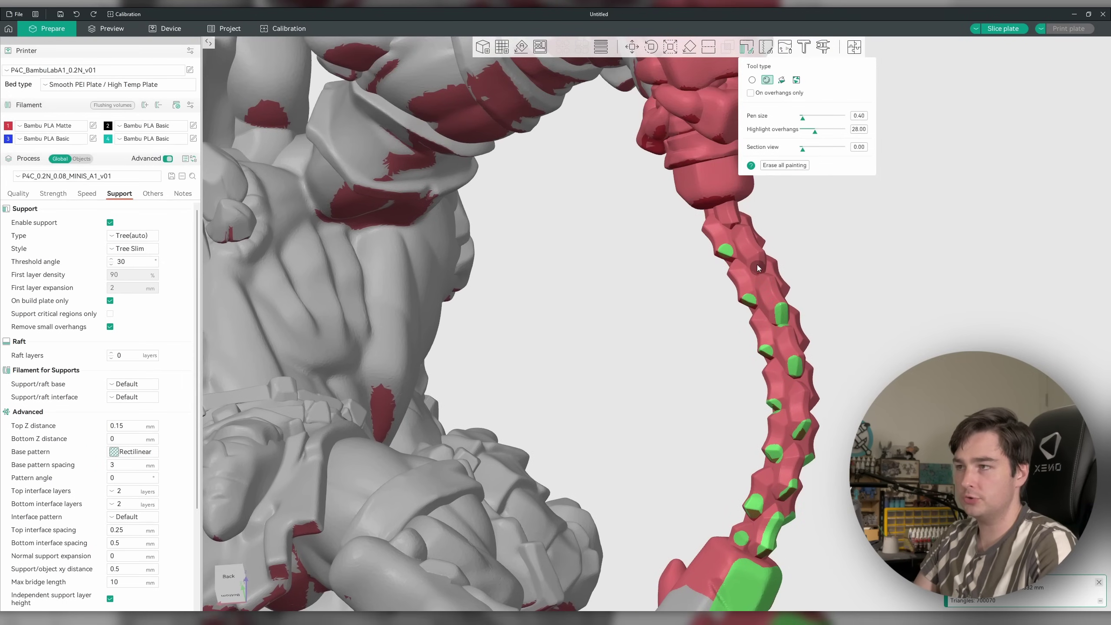
Step: Paint support enforcers under the flail handle's lower end and beneath the overhanging fingers of the gripping hand
mouse_move(757, 264)
mouse_down()
mouse_move(857, 335)
mouse_move(829, 360)
mouse_move(848, 372)
mouse_move(790, 298)
mouse_move(656, 240)
mouse_move(681, 292)
mouse_move(678, 261)
mouse_move(696, 273)
mouse_move(669, 256)
mouse_up()
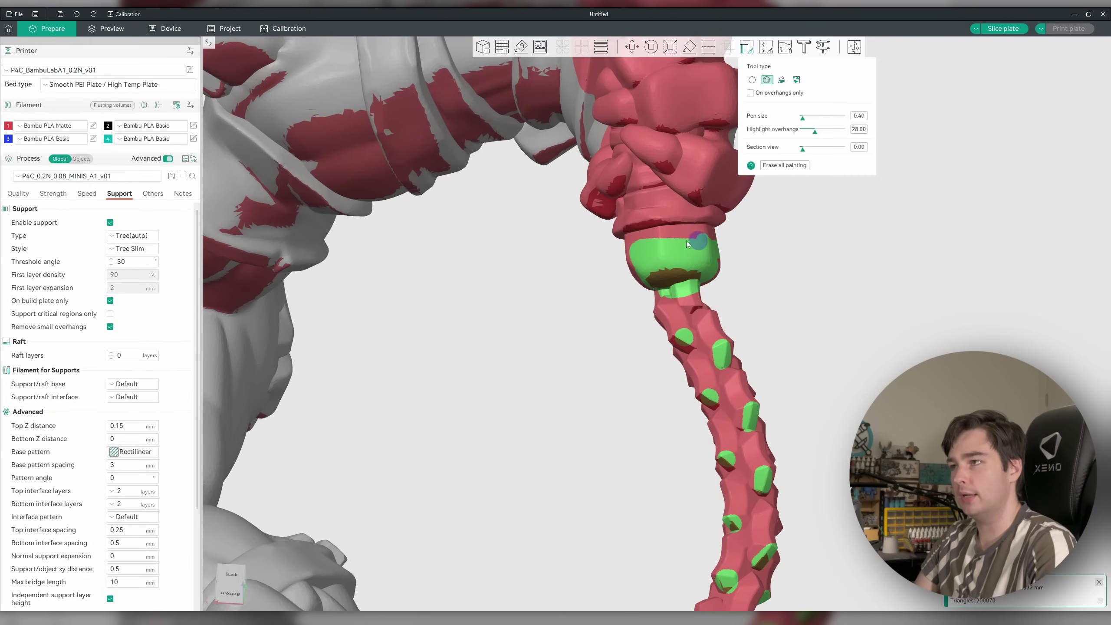
drag(730, 258, 801, 340)
scroll(801, 340, up, 2)
mouse_move(680, 449)
mouse_down()
mouse_move(707, 441)
mouse_move(648, 427)
mouse_up()
mouse_move(756, 436)
mouse_down()
mouse_move(784, 411)
mouse_move(755, 440)
mouse_move(704, 365)
mouse_up()
middle_drag(705, 364, 672, 399)
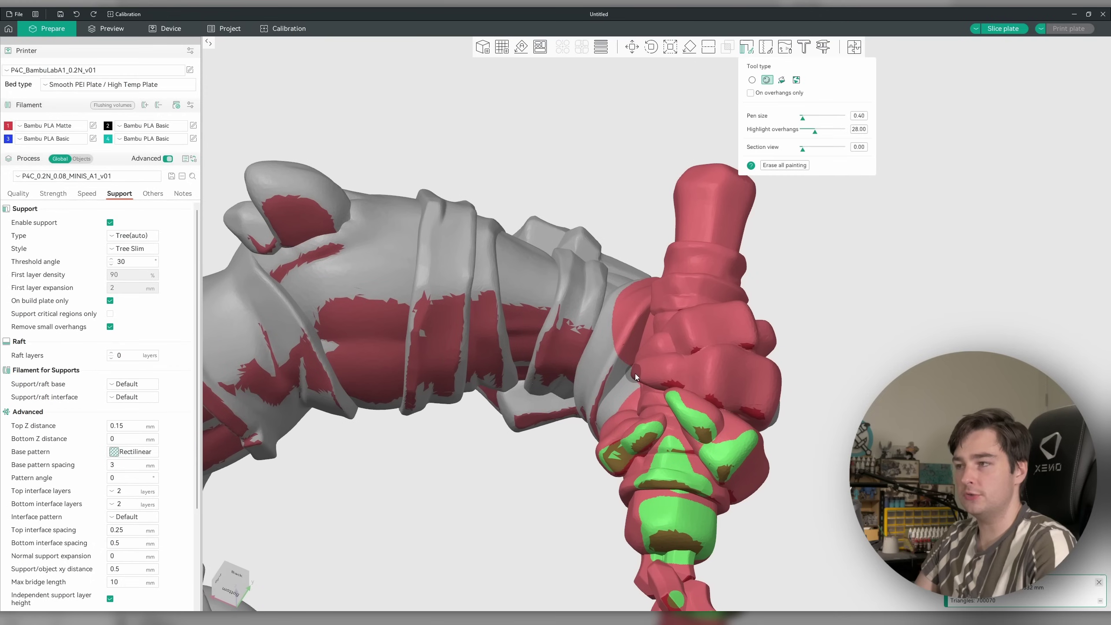
mouse_move(634, 373)
mouse_down()
mouse_move(762, 400)
mouse_move(703, 381)
mouse_up()
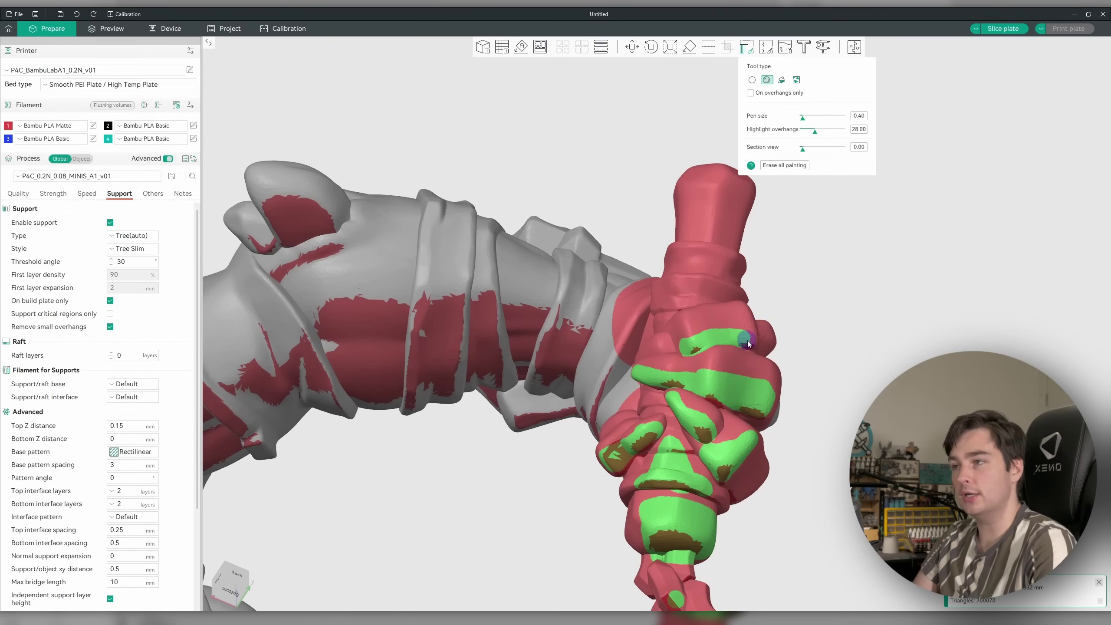
Step: Slice the plate with the painted supports and view the result around the flail and torso
scroll(698, 379, down, 8)
mouse_move(809, 326)
mouse_down()
mouse_move(891, 350)
mouse_move(921, 385)
mouse_move(936, 356)
mouse_move(391, 278)
mouse_up()
drag(890, 307, 807, 405)
click(1009, 28)
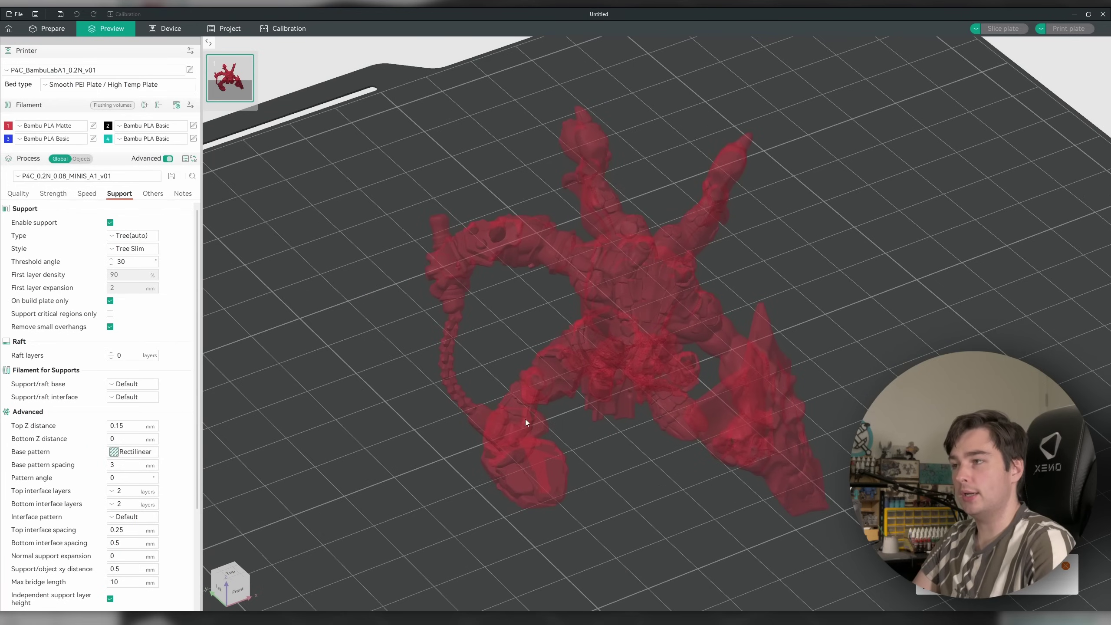
scroll(648, 332, up, 2)
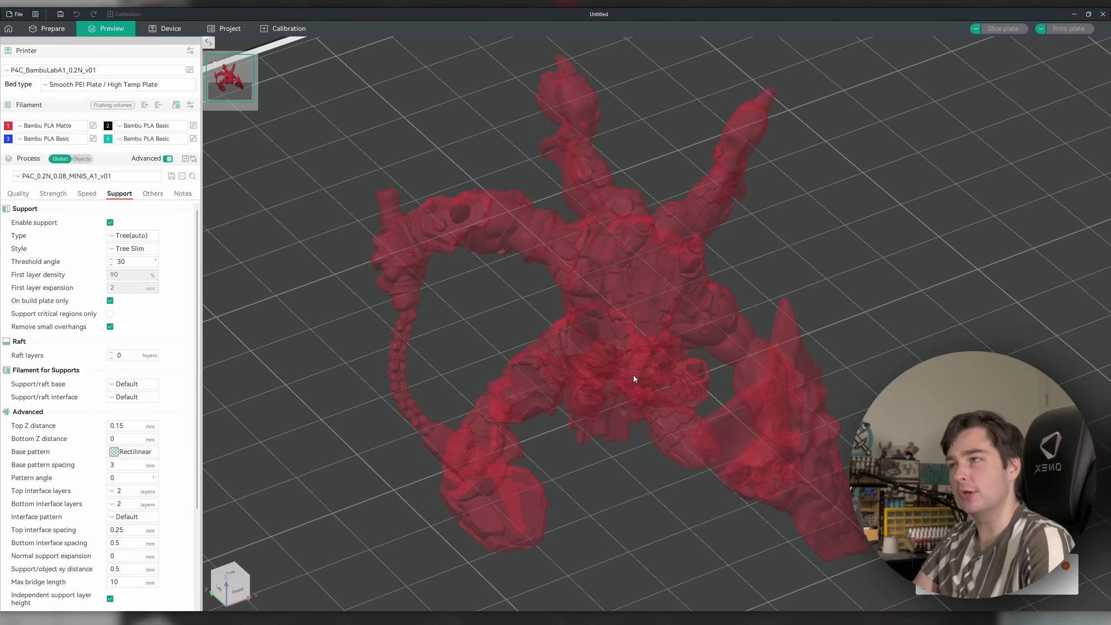
drag(634, 375, 683, 280)
scroll(682, 247, up, 5)
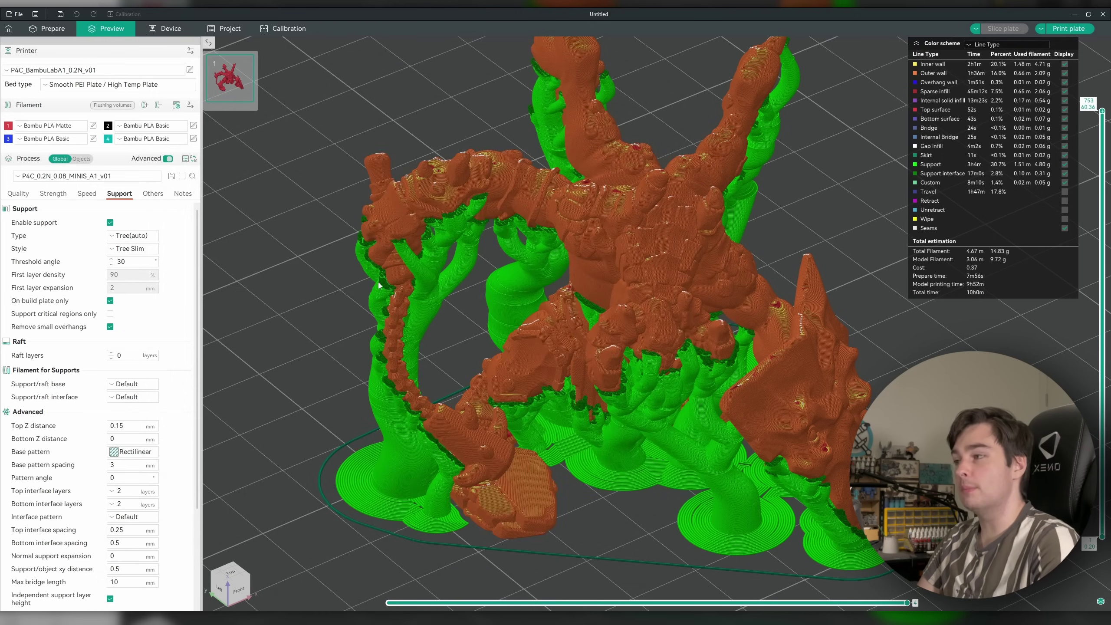
Step: Examine layers from about 97 to 280 for the supports under the head, torso and shield straps
drag(1102, 275, 1056, 479)
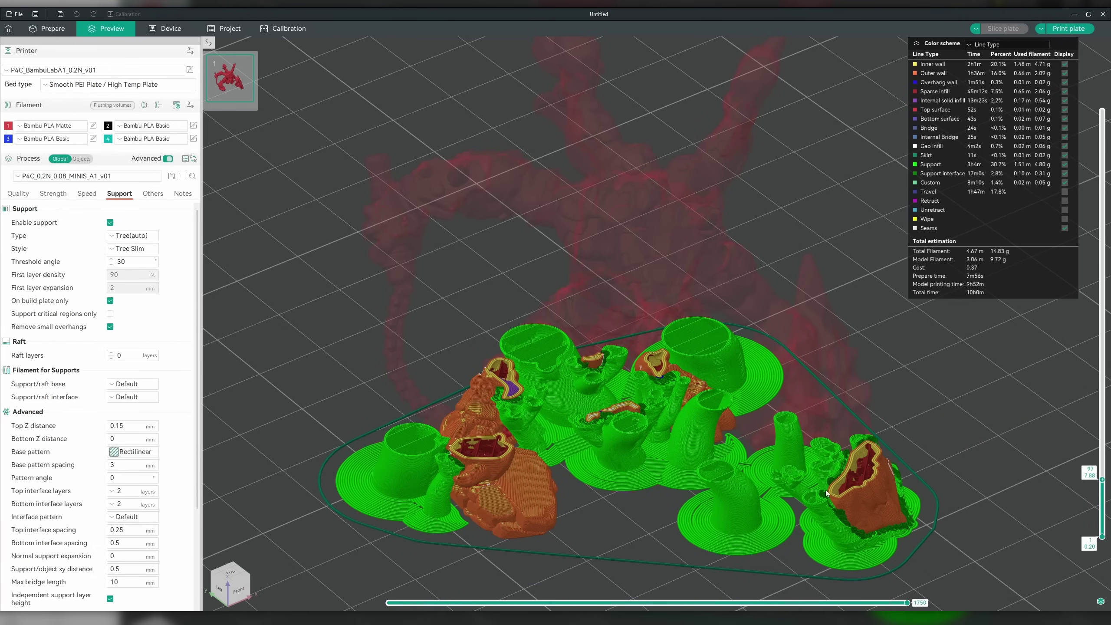
drag(1098, 478, 1090, 377)
scroll(725, 366, up, 10)
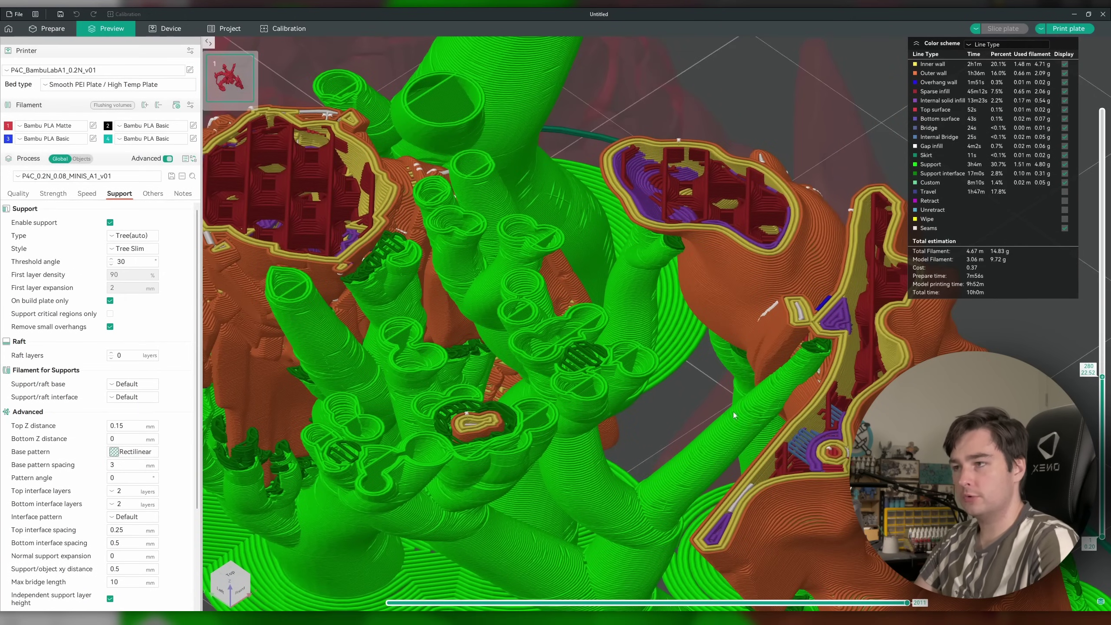
key(Down)
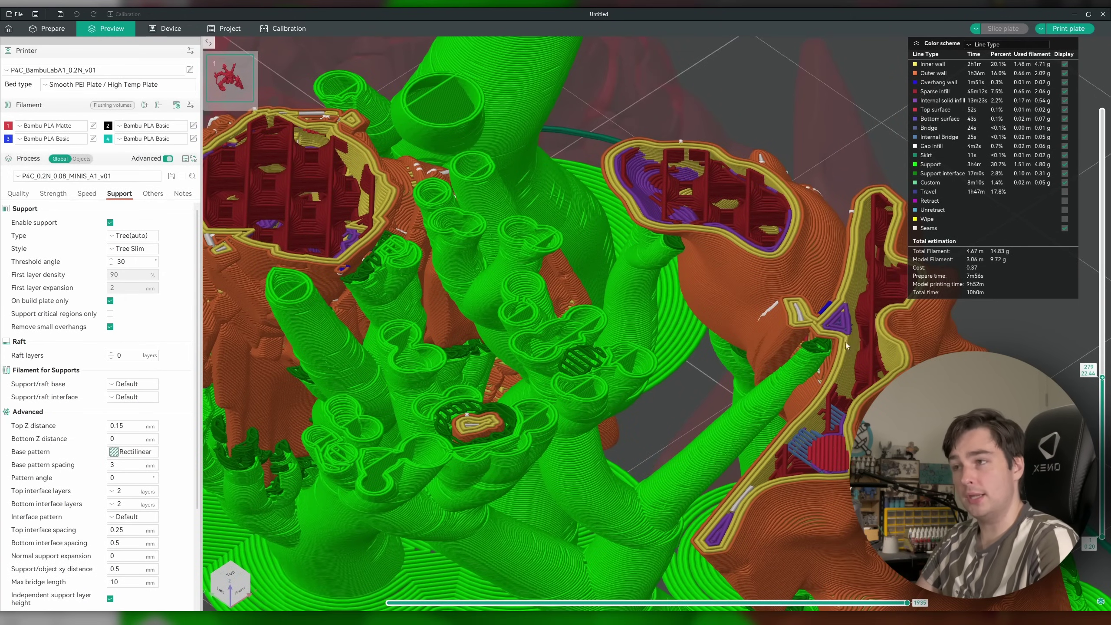
mouse_move(1101, 379)
mouse_move(1102, 378)
mouse_down()
mouse_move(1101, 360)
mouse_move(1102, 398)
mouse_up()
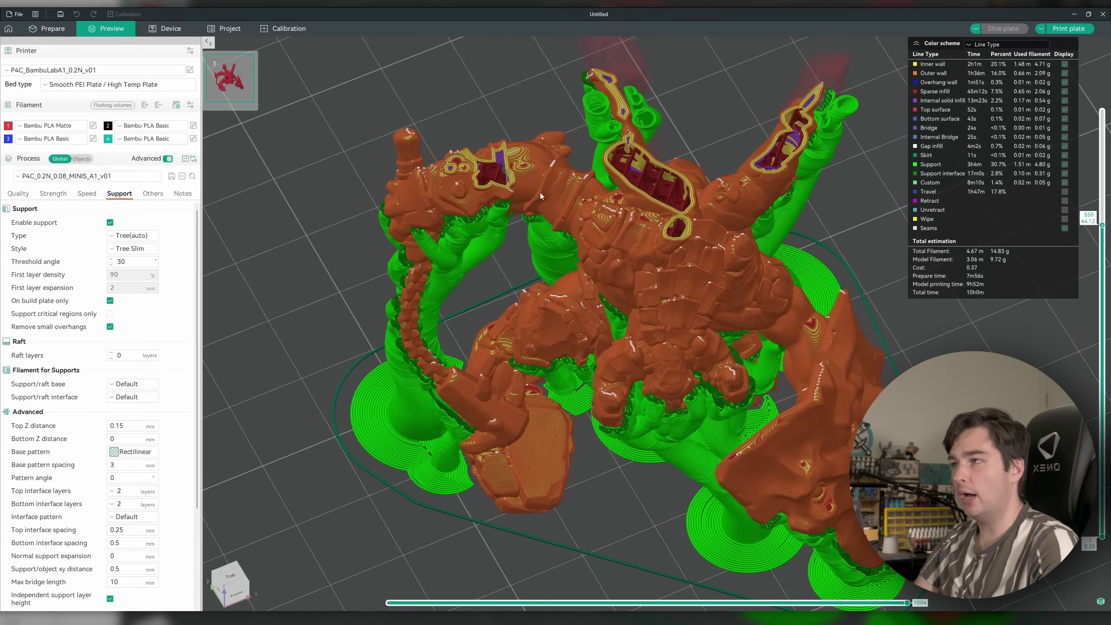
Step: Examine the layers between about 550 and 604 to check the supports on the raised arms
drag(1103, 225, 1102, 195)
scroll(604, 511, up, 3)
drag(604, 512, 598, 511)
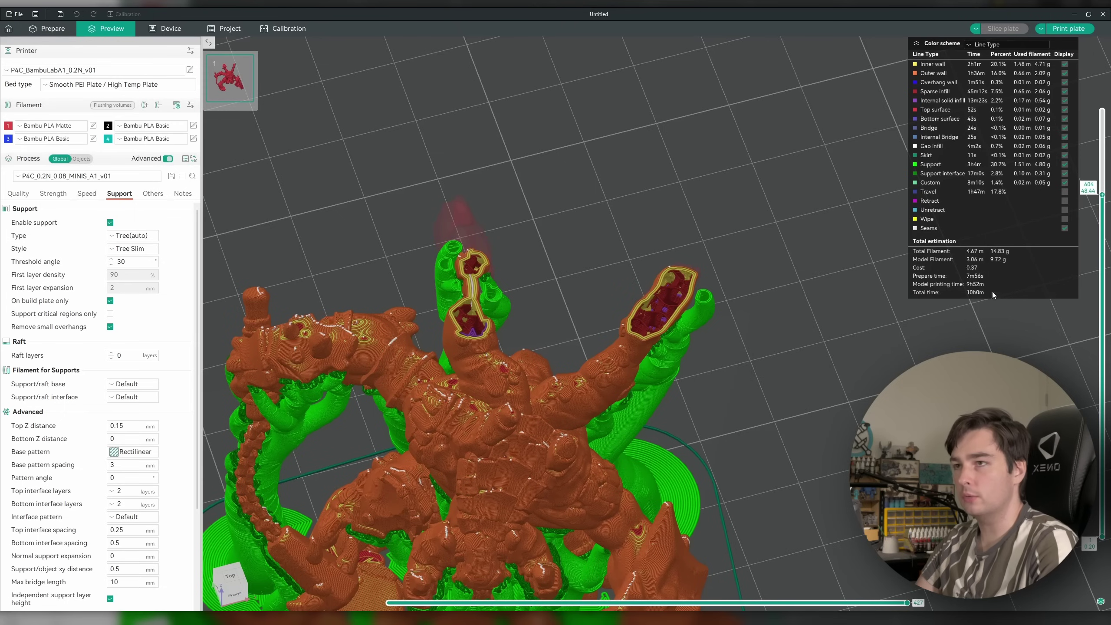
drag(1102, 195, 1068, 210)
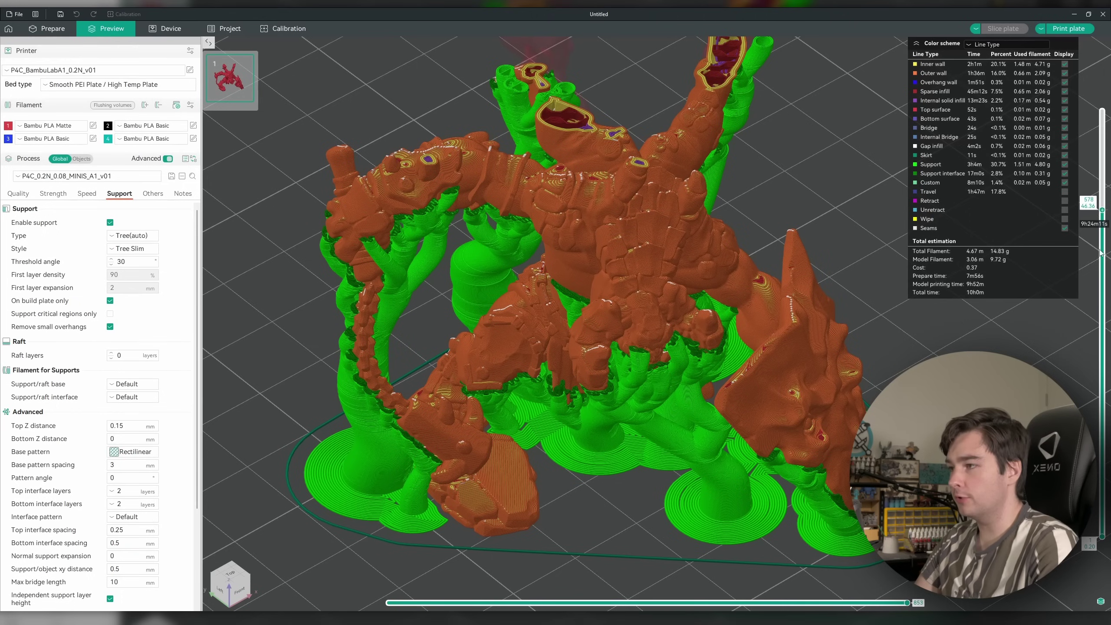
drag(1101, 254, 1071, 279)
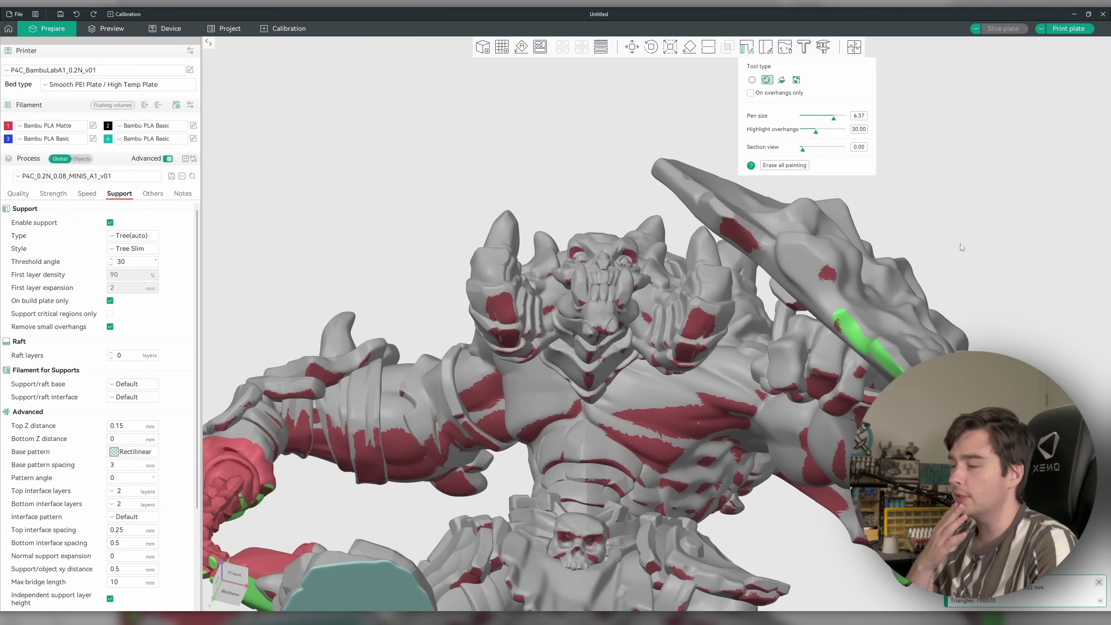
Step: Return to Support Painting and block supports over the miniature's head, chin and shoulder horns, starting with a 6.37 pen size
drag(971, 245, 580, 288)
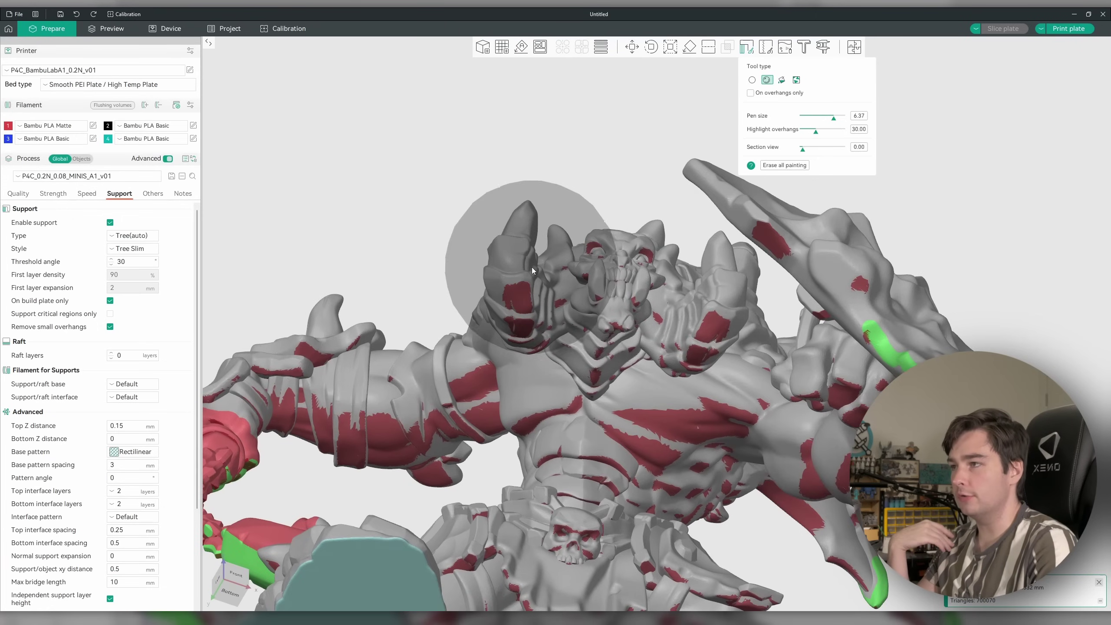
click(619, 268)
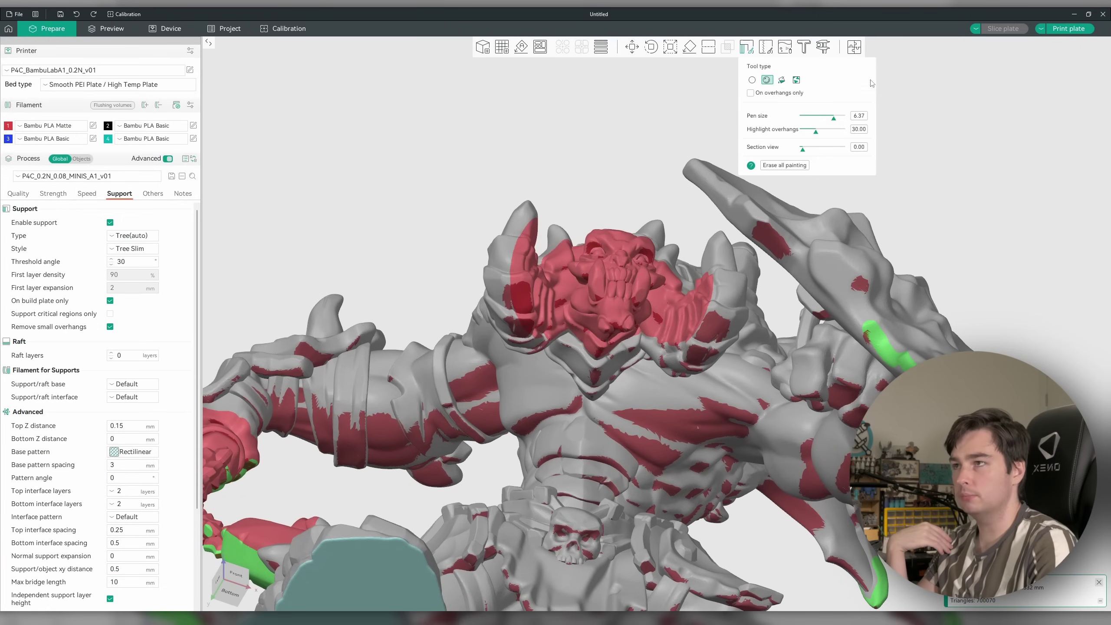
click(820, 117)
mouse_move(539, 220)
right_down()
mouse_move(530, 322)
mouse_move(596, 362)
mouse_move(677, 350)
right_up()
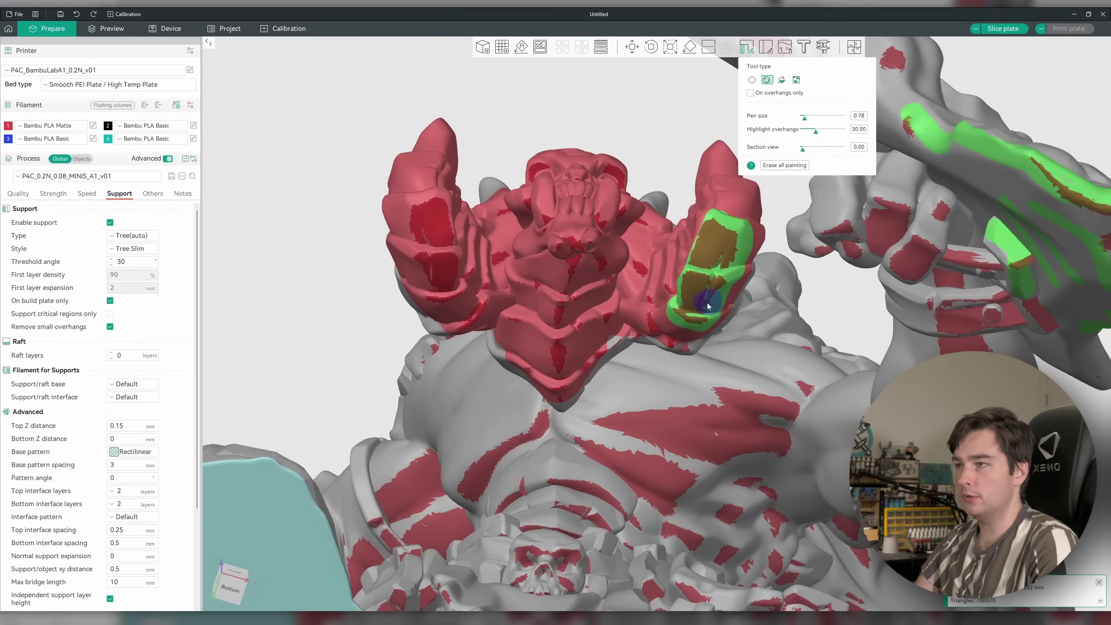
Step: Paint support enforcers on the undersides of both horns and along the ridges below the chin with a 0.78 pen size
mouse_move(773, 245)
mouse_down()
mouse_move(734, 300)
mouse_move(703, 223)
mouse_move(657, 263)
mouse_up()
drag(608, 385, 571, 364)
mouse_move(398, 367)
mouse_down()
mouse_move(343, 276)
mouse_move(306, 280)
mouse_up()
mouse_move(479, 327)
mouse_down()
mouse_move(471, 414)
mouse_move(494, 462)
mouse_up()
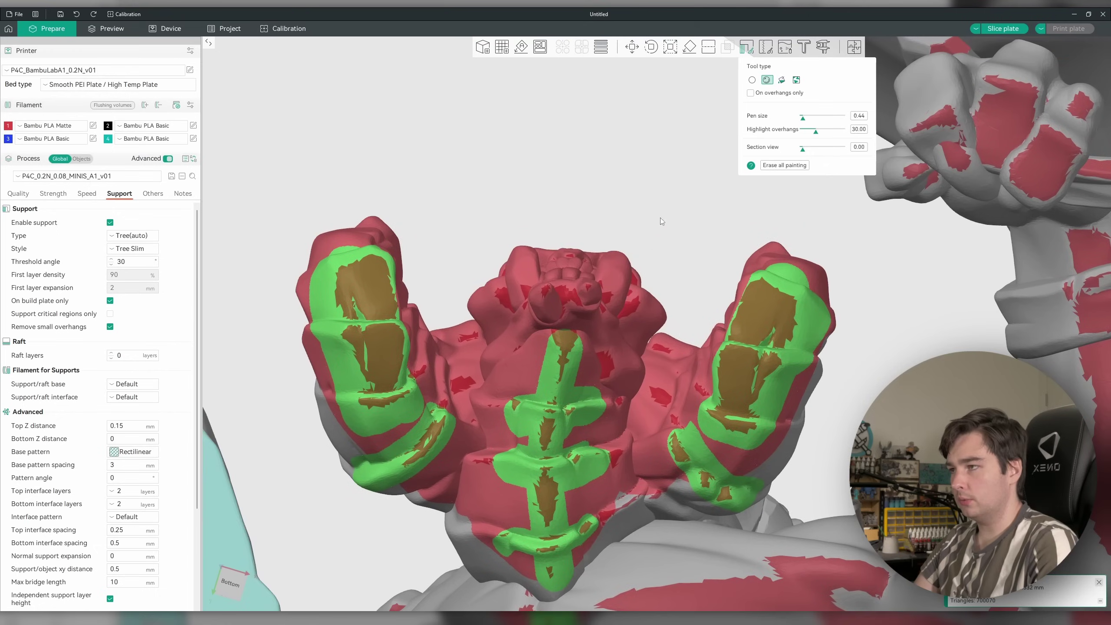
Step: Paint support enforcers on the undersides of the two chin tips with a 0.44 pen size
drag(660, 217, 677, 402)
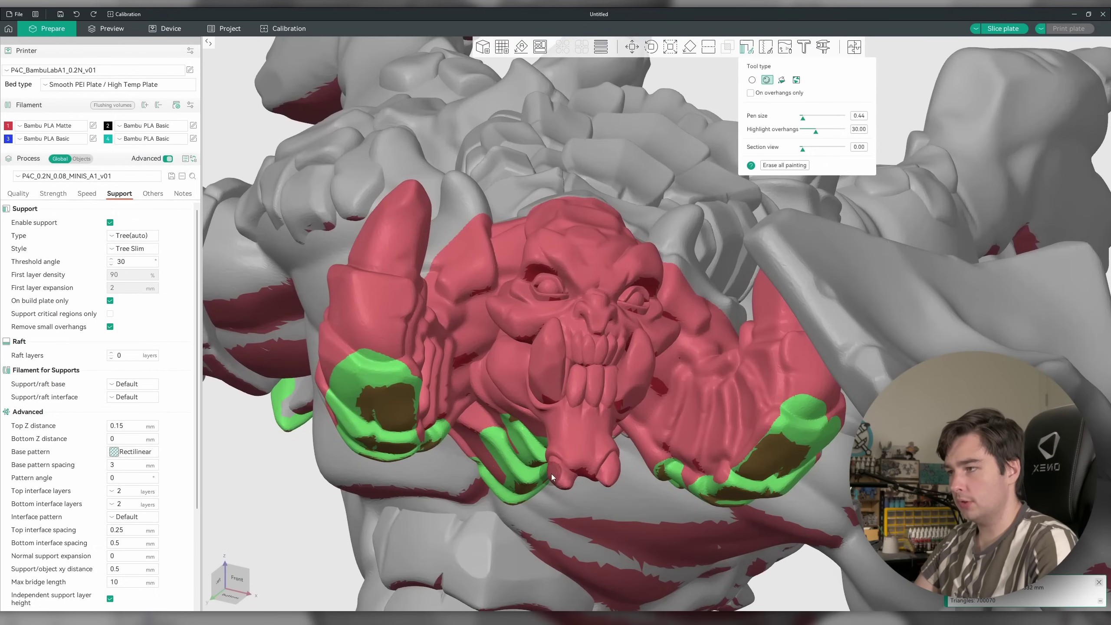
scroll(613, 487, down, 5)
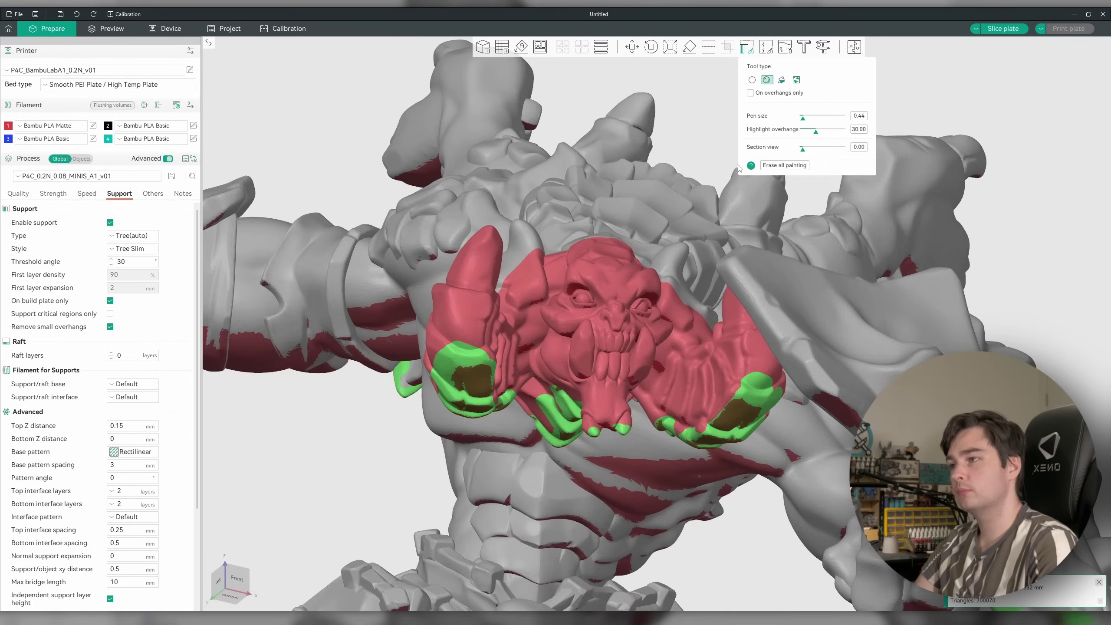
mouse_move(705, 316)
mouse_down()
mouse_move(724, 135)
mouse_move(602, 195)
mouse_up()
middle_drag(603, 196, 502, 291)
scroll(502, 291, up, 5)
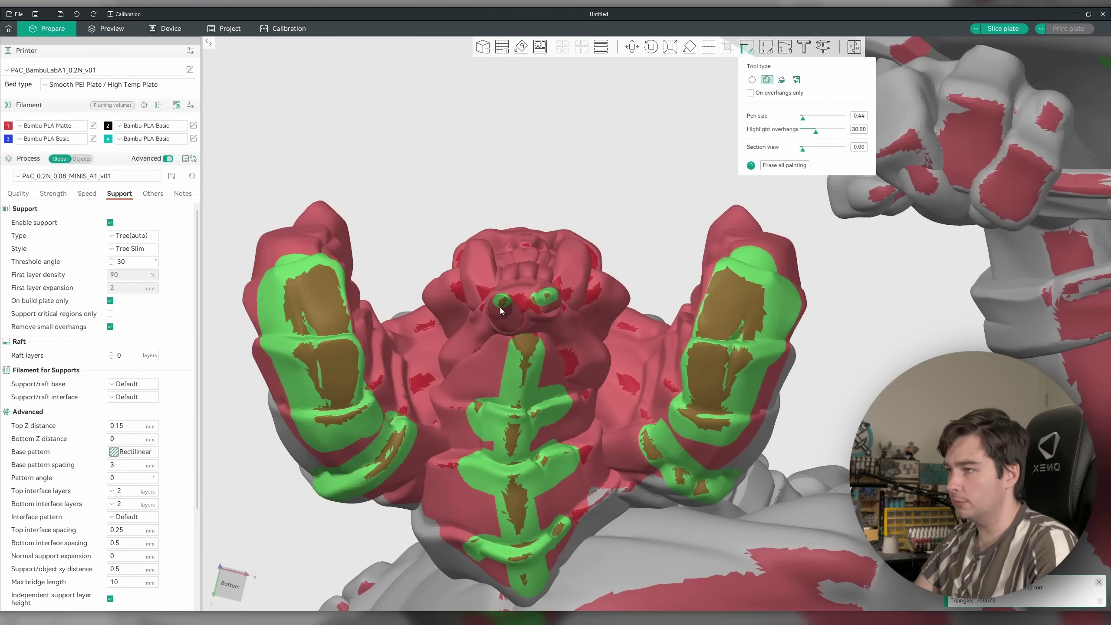
scroll(525, 310, up, 2)
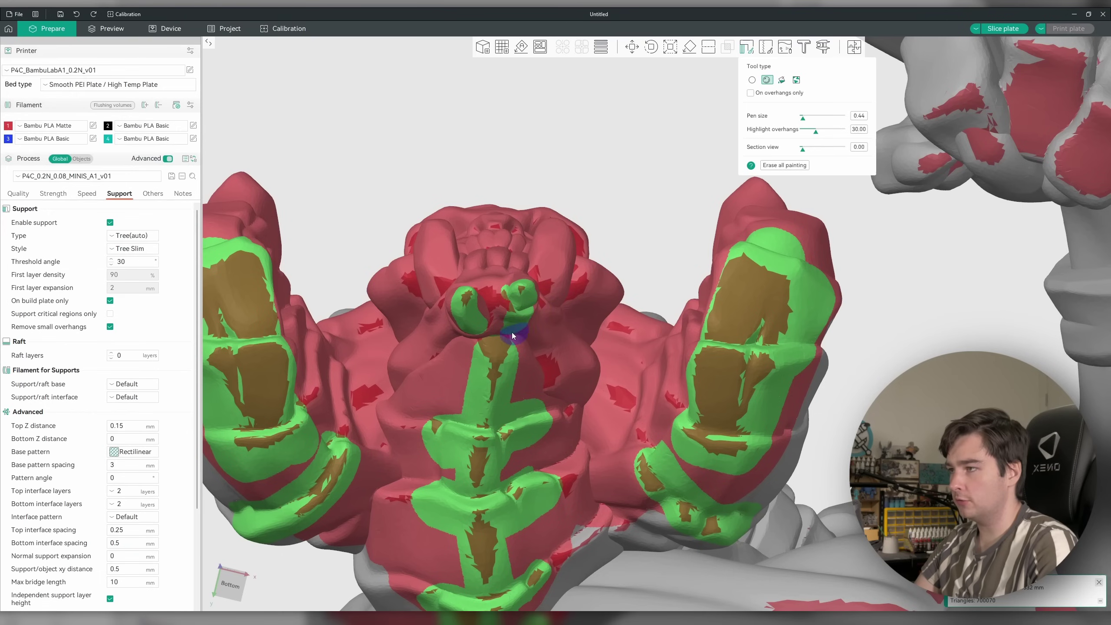
scroll(511, 324, down, 5)
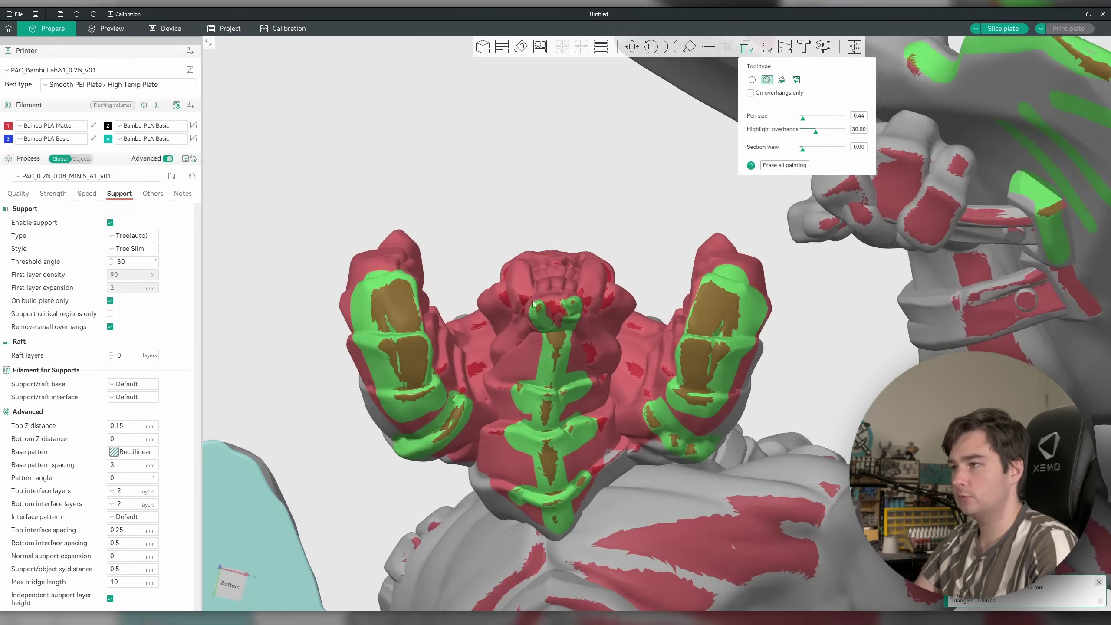
Step: Paint enforcer spots on both lower tusk tips and on the overhangs on either side of the face
drag(604, 123, 573, 149)
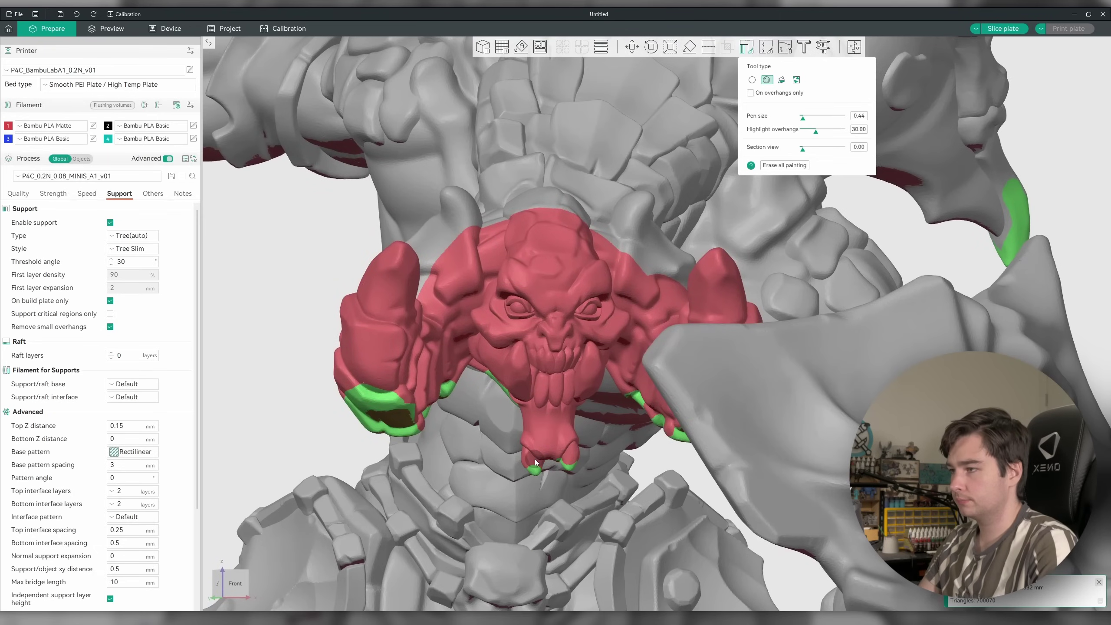
drag(572, 429, 615, 252)
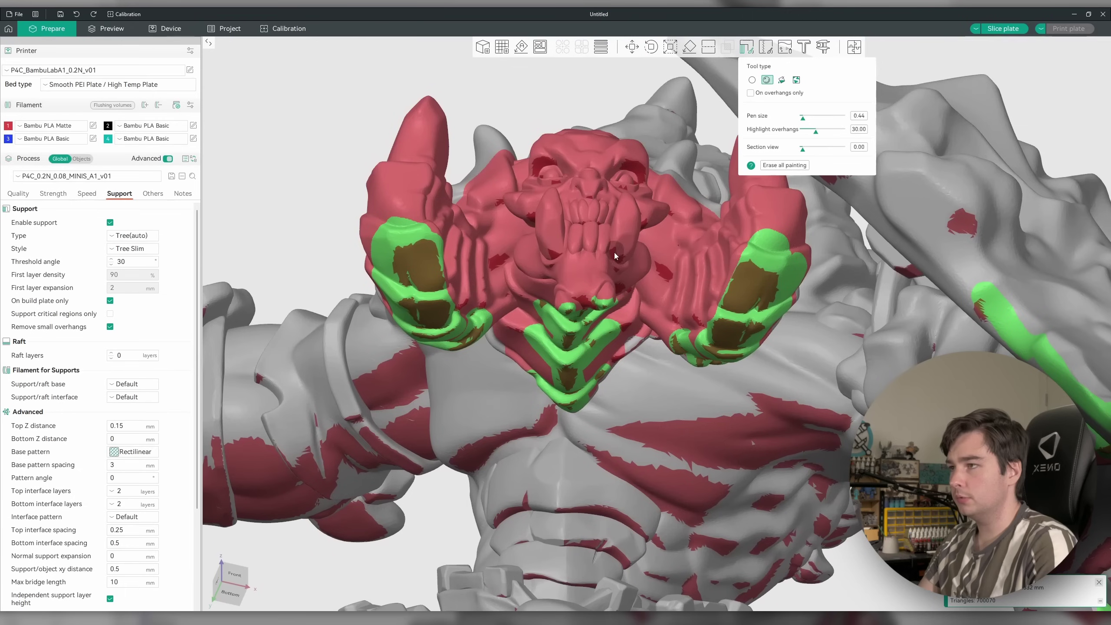
click(664, 274)
click(499, 264)
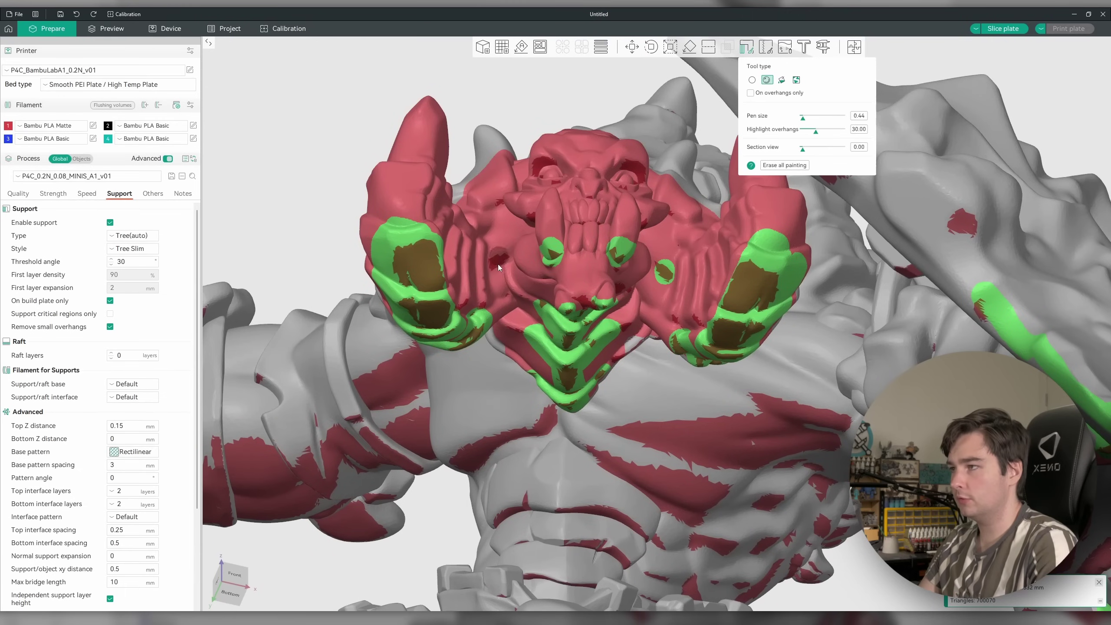
drag(482, 363, 549, 386)
scroll(549, 386, up, 2)
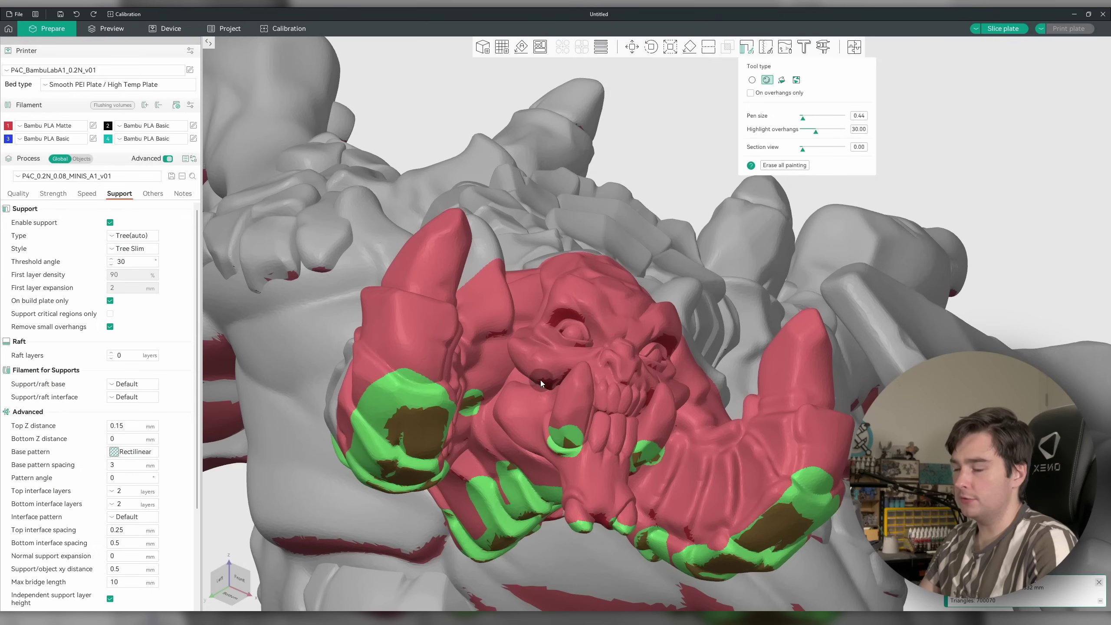
Step: Block supports in the gap behind the shield strap with a 1.11 pen size, and slice the plate
mouse_move(568, 316)
mouse_down()
mouse_move(930, 210)
mouse_move(909, 204)
mouse_move(915, 185)
mouse_move(909, 363)
mouse_move(994, 307)
mouse_move(854, 240)
mouse_up()
scroll(916, 240, down, 5)
scroll(854, 239, up, 5)
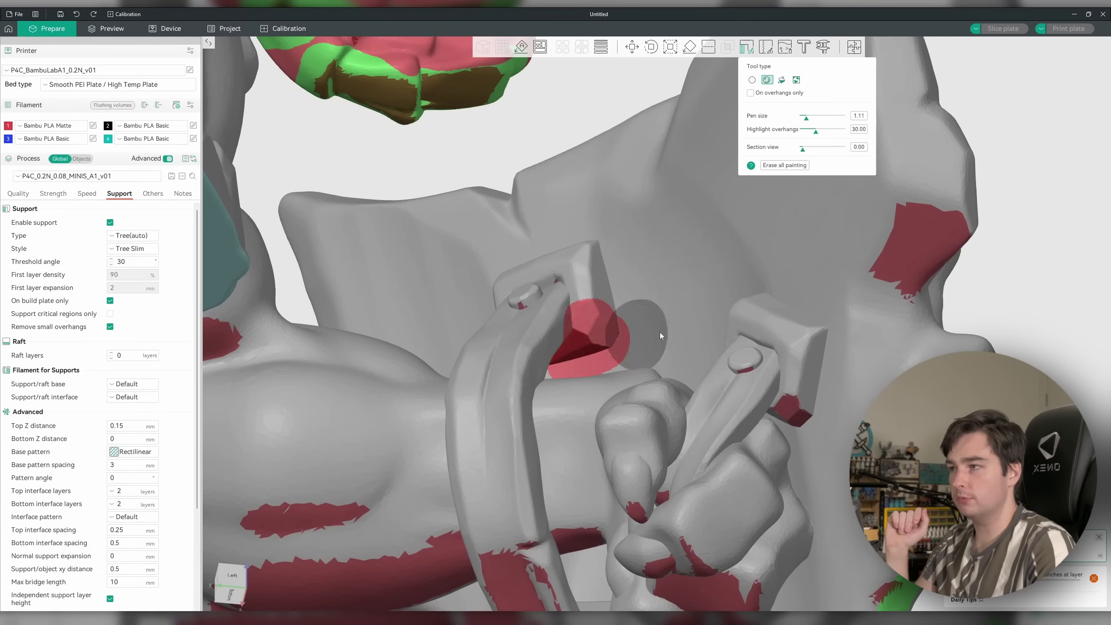
scroll(831, 329, down, 4)
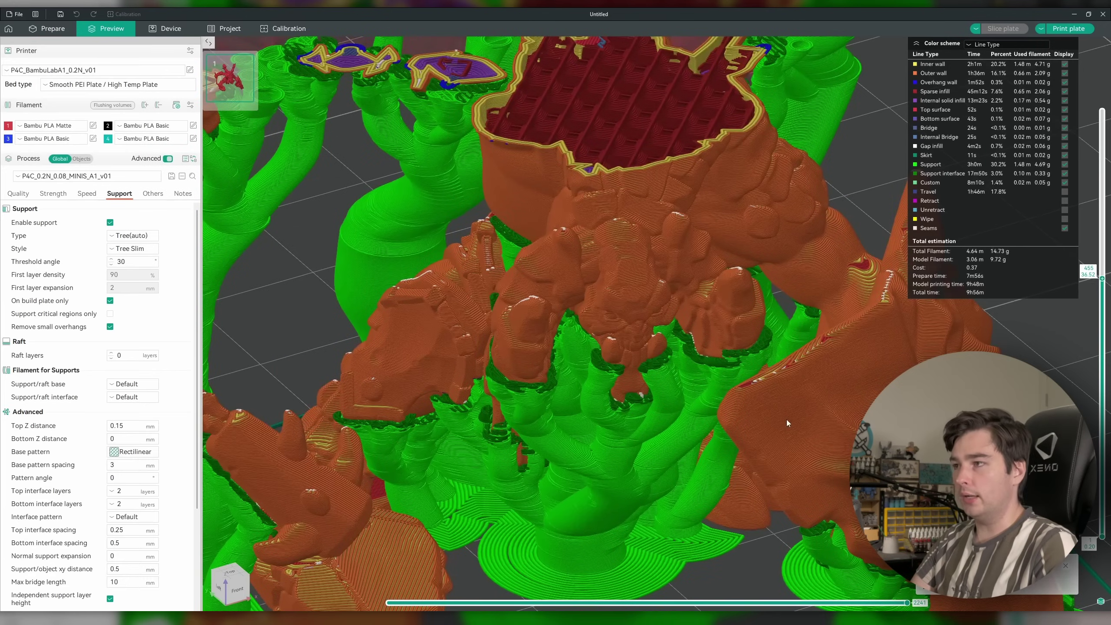
Step: Examine the sliced layers from about 455 down to 363 for the supports under the face, chin and shoulder horns
drag(787, 420, 783, 415)
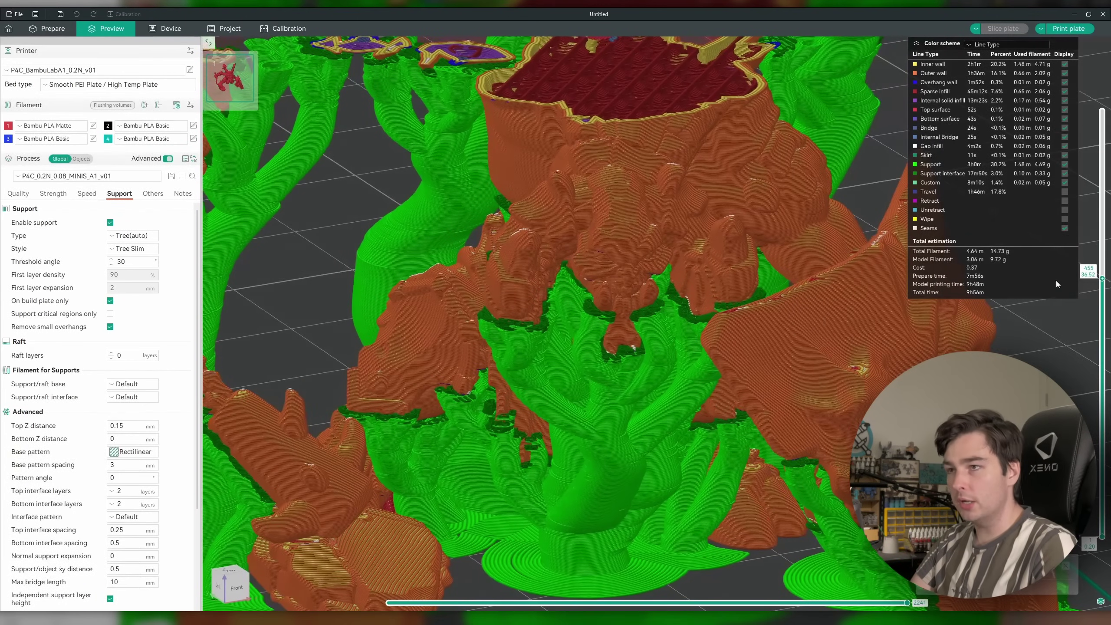
drag(1101, 275, 1077, 330)
scroll(768, 363, up, 5)
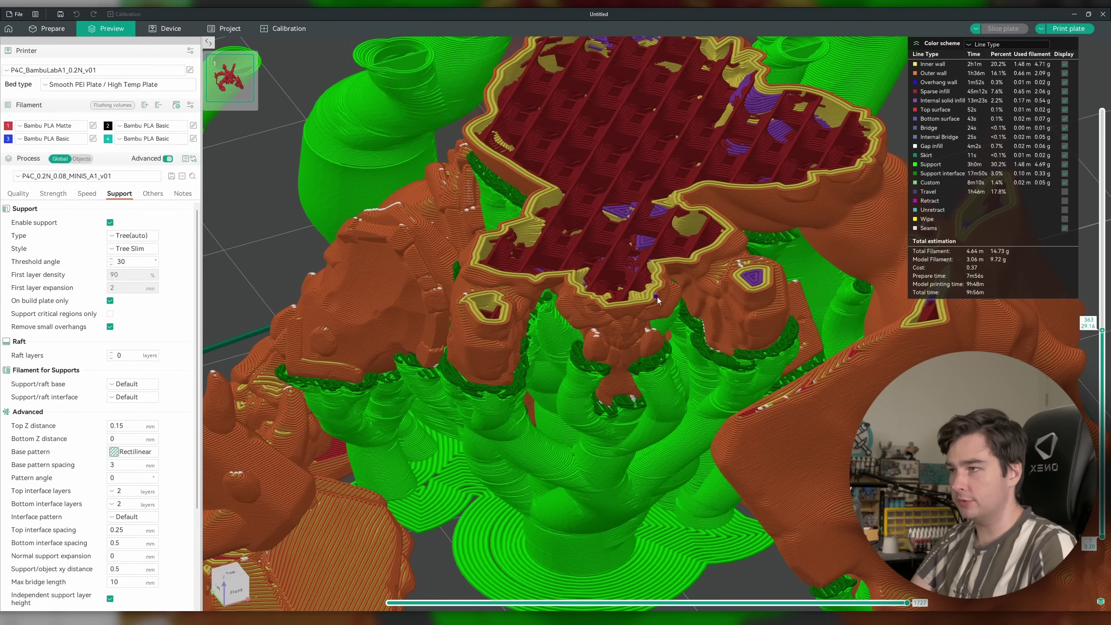
scroll(648, 278, up, 4)
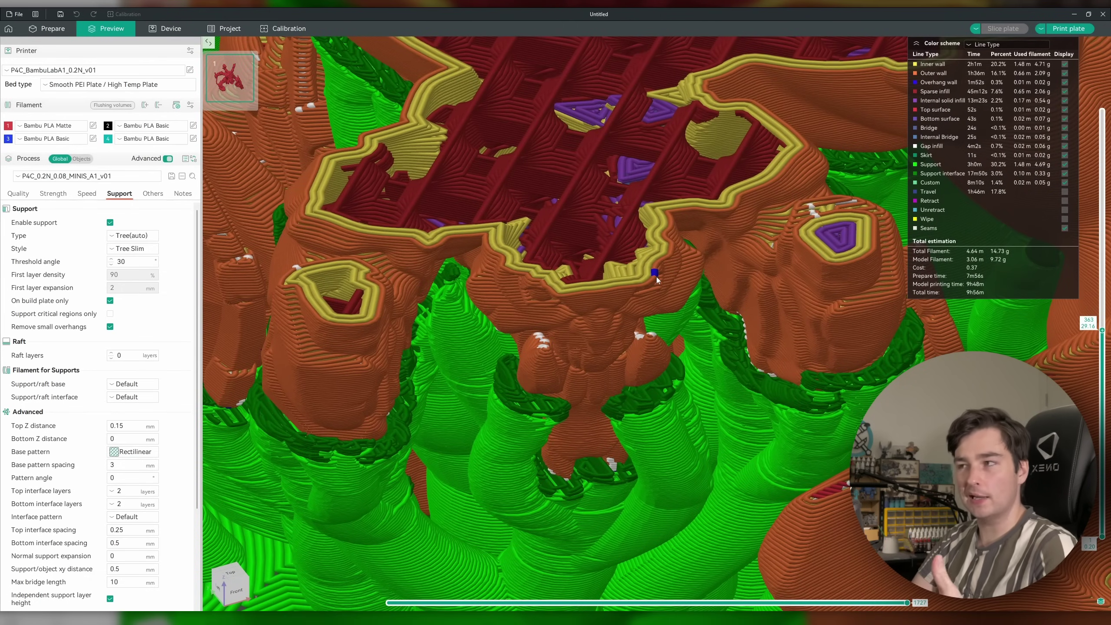
drag(656, 276, 639, 296)
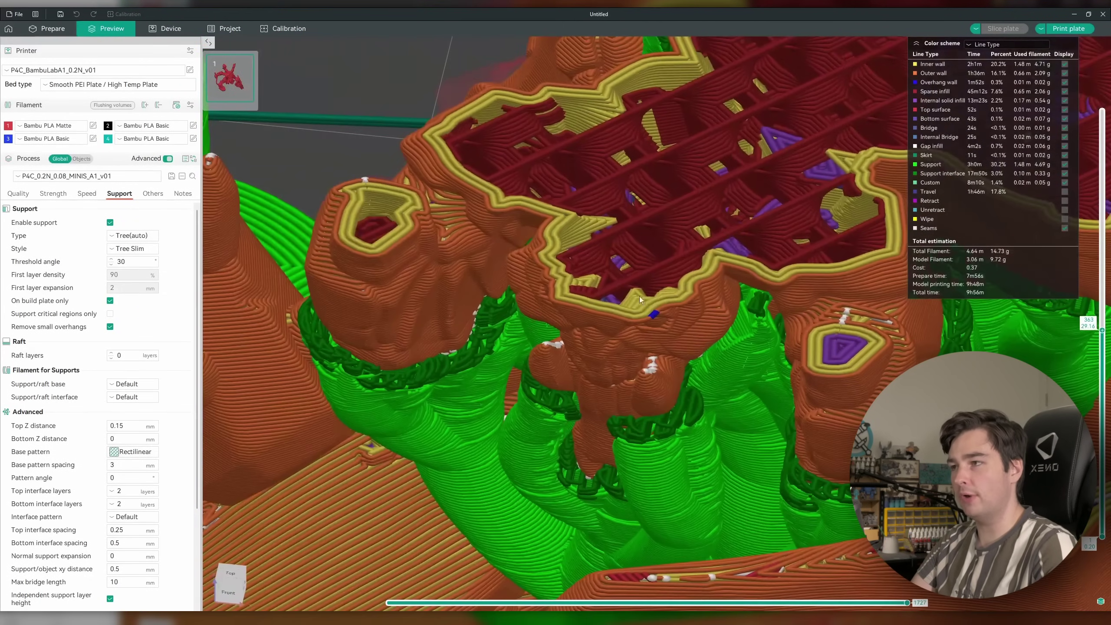
scroll(1103, 336, up, 5)
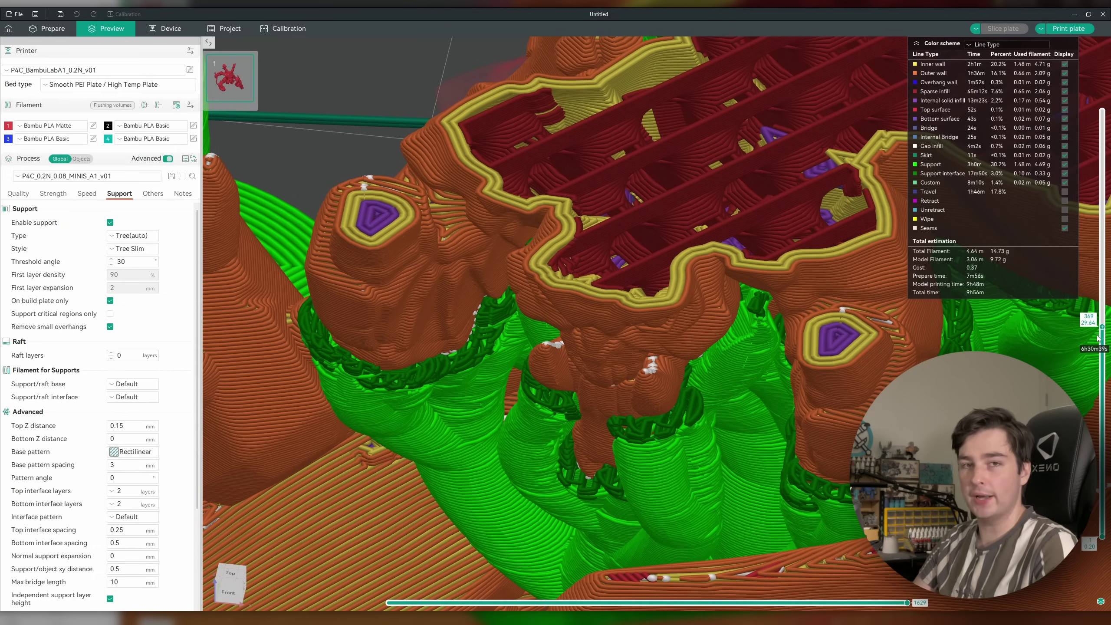
scroll(1098, 337, down, 10)
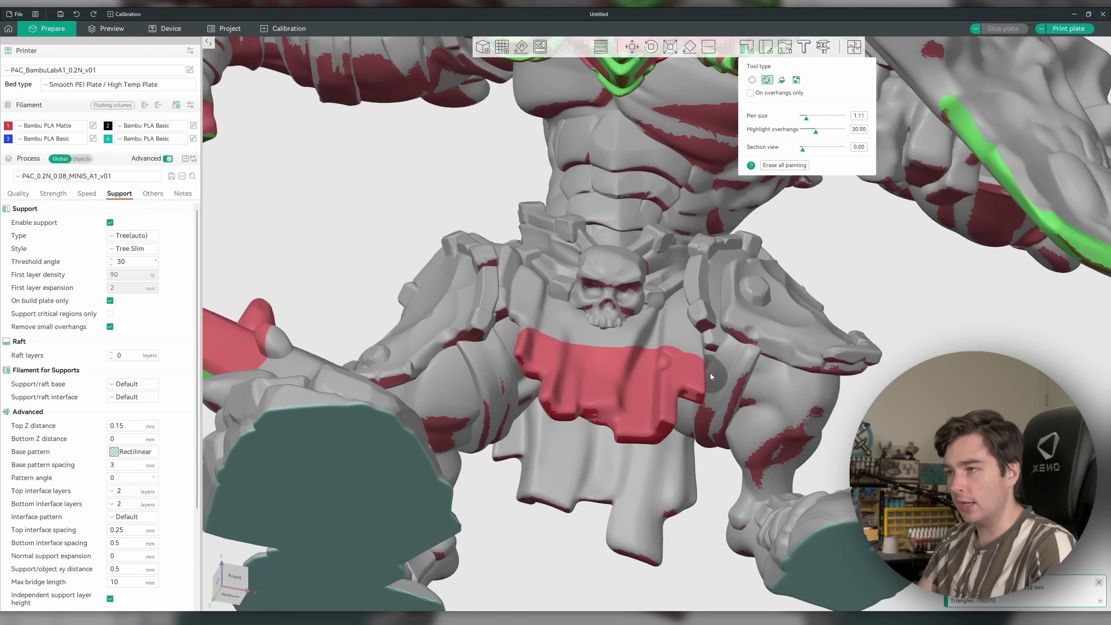
Step: Return to Support Painting and block supports over both sides of the front and rear loincloths with a 1.11 pen size
drag(698, 369, 645, 350)
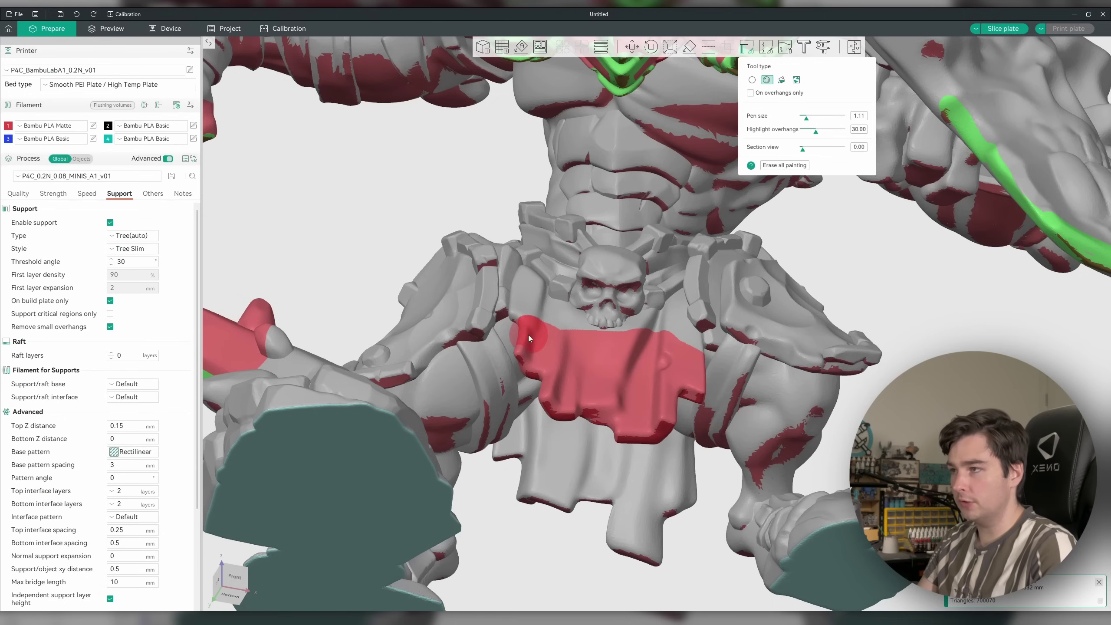
drag(415, 280, 585, 272)
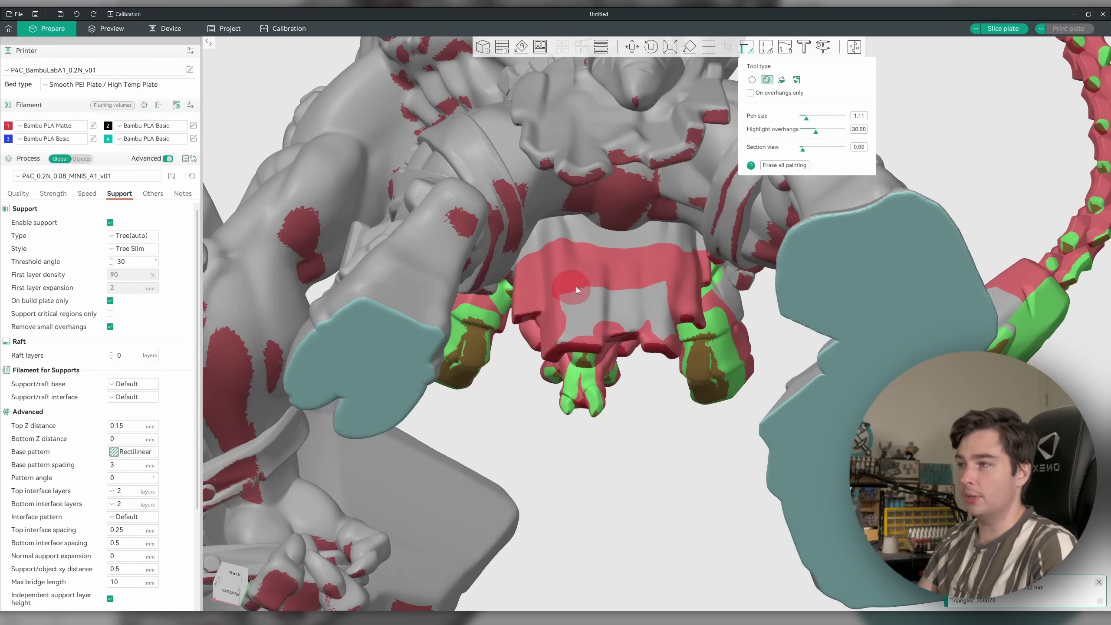
mouse_move(673, 291)
mouse_down()
mouse_move(742, 321)
mouse_move(772, 307)
mouse_move(606, 384)
mouse_up()
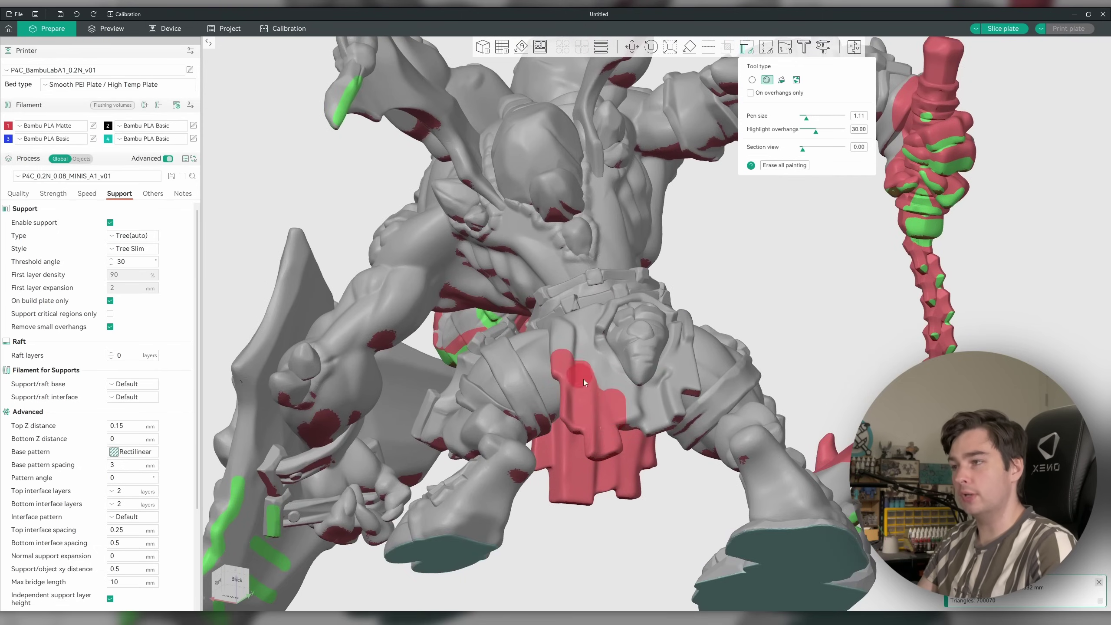
mouse_move(680, 417)
mouse_down()
mouse_move(895, 302)
mouse_move(665, 310)
mouse_move(637, 417)
mouse_up()
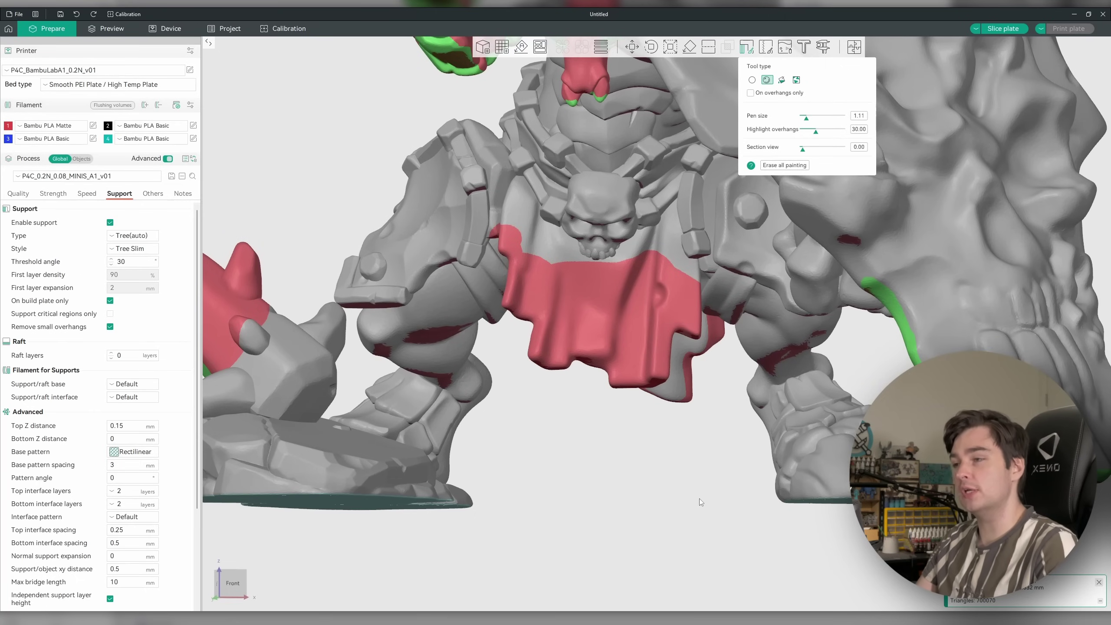
mouse_move(703, 501)
mouse_down()
mouse_move(642, 490)
mouse_move(680, 197)
mouse_up()
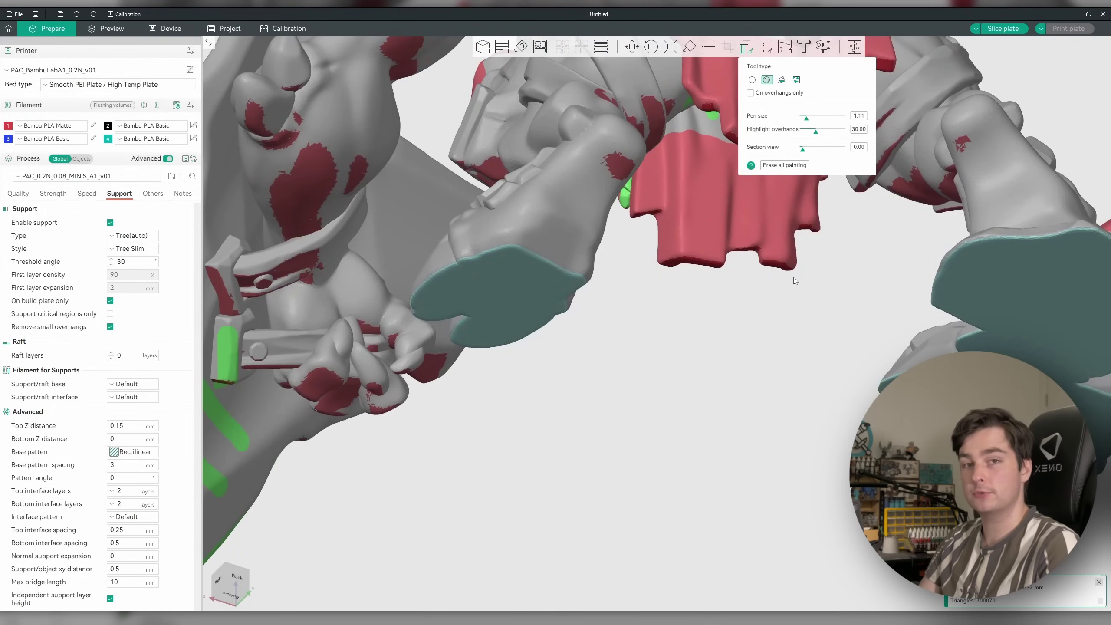
mouse_move(794, 277)
mouse_down()
mouse_move(783, 271)
mouse_move(705, 445)
mouse_move(688, 417)
mouse_move(709, 359)
mouse_up()
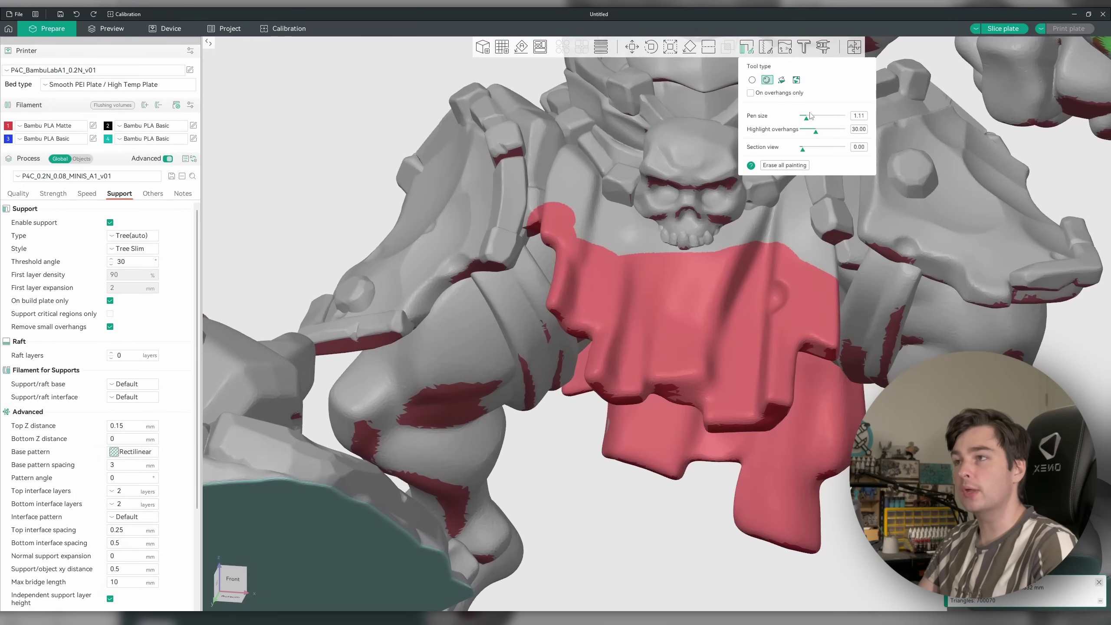
Step: Paint support enforcers on the groin underside and along the front loincloth's lower edge, using a 0.61 pen size for the edge
mouse_move(559, 473)
mouse_down()
mouse_move(538, 170)
mouse_move(552, 151)
mouse_up()
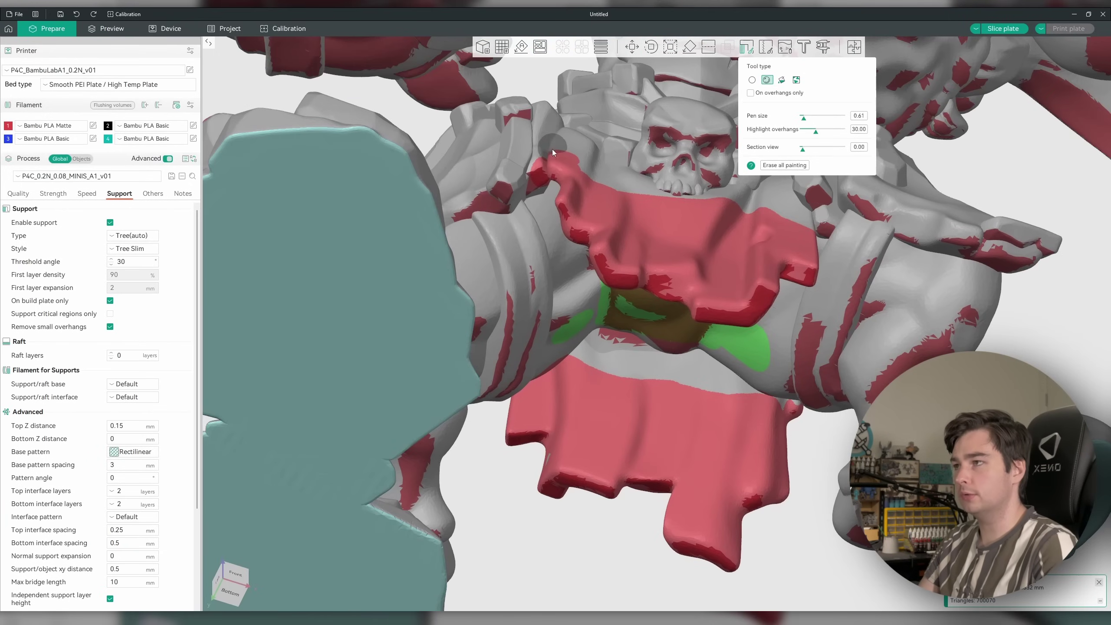
click(587, 237)
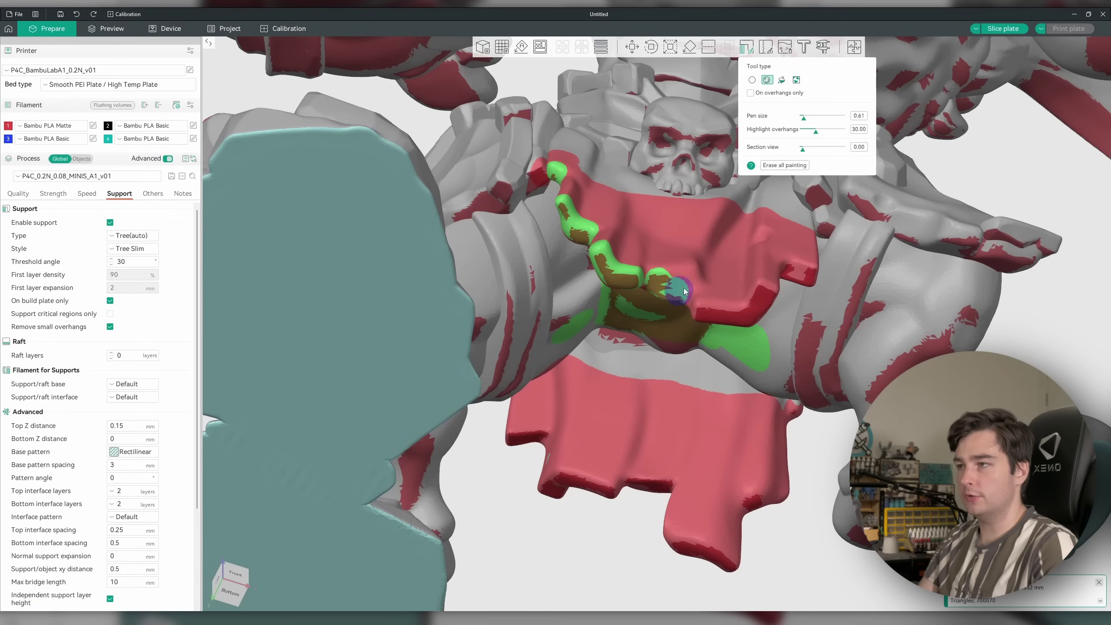
drag(699, 312, 752, 312)
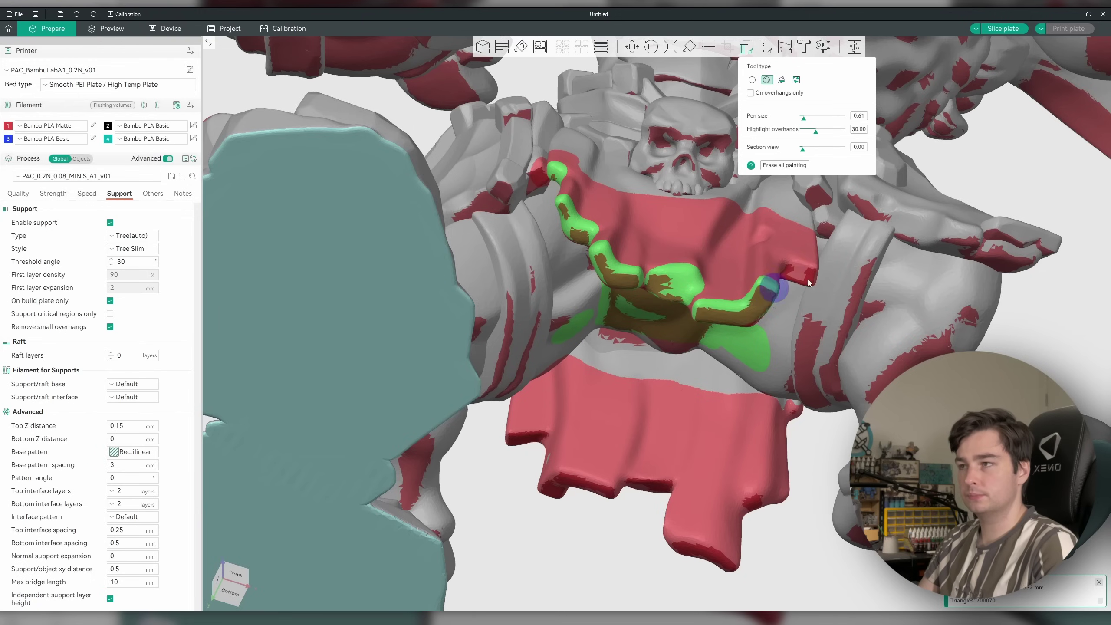
scroll(813, 274, down, 3)
Step: Paint support enforcers along the rear loincloth's lower edges, reducing the pen size from 0.61 to 0.44
drag(813, 275, 466, 310)
scroll(465, 310, up, 3)
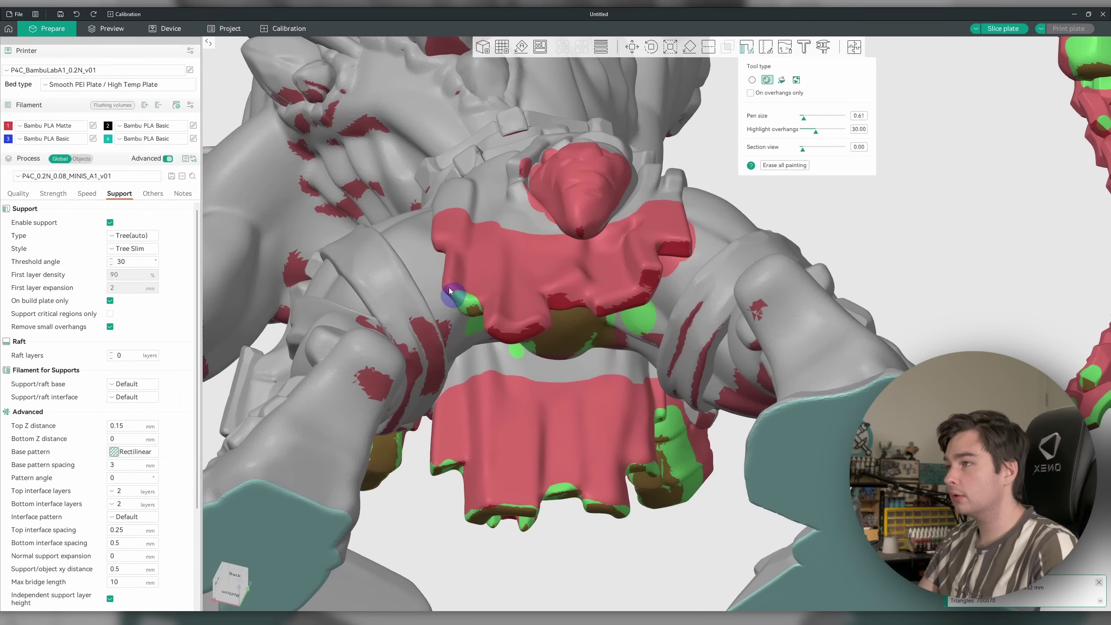
mouse_move(440, 256)
mouse_down()
mouse_move(503, 332)
mouse_move(676, 252)
mouse_up()
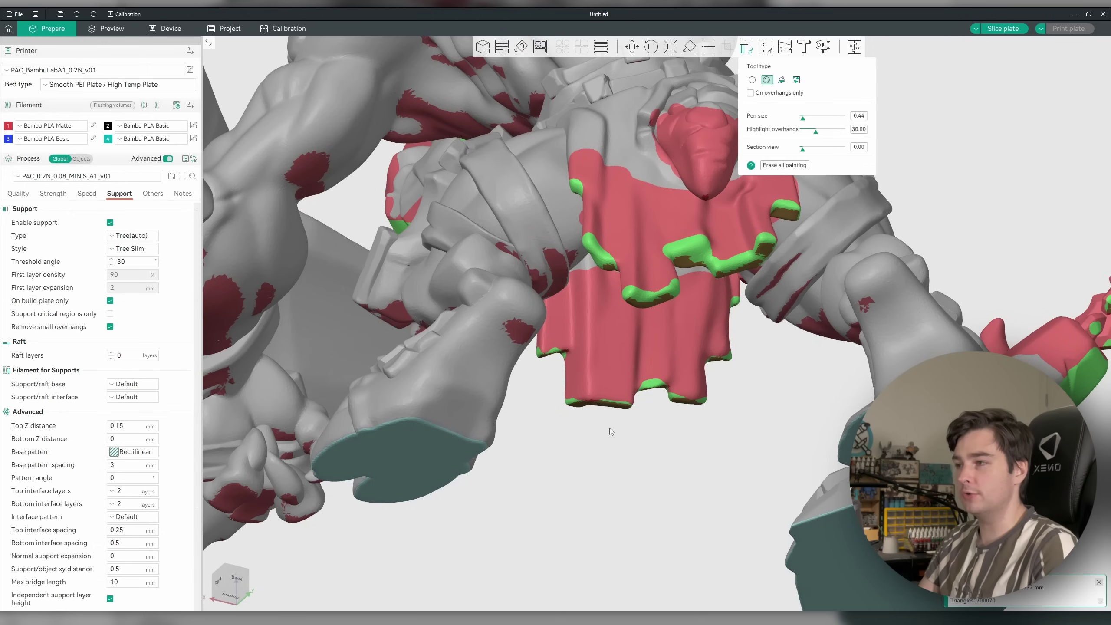
drag(578, 403, 591, 404)
Step: Paint vertical enforcer strips down the folds of the rear loincloth with the 0.44 pen size
scroll(618, 447, down, 4)
drag(618, 447, 606, 471)
right_drag(606, 470, 726, 399)
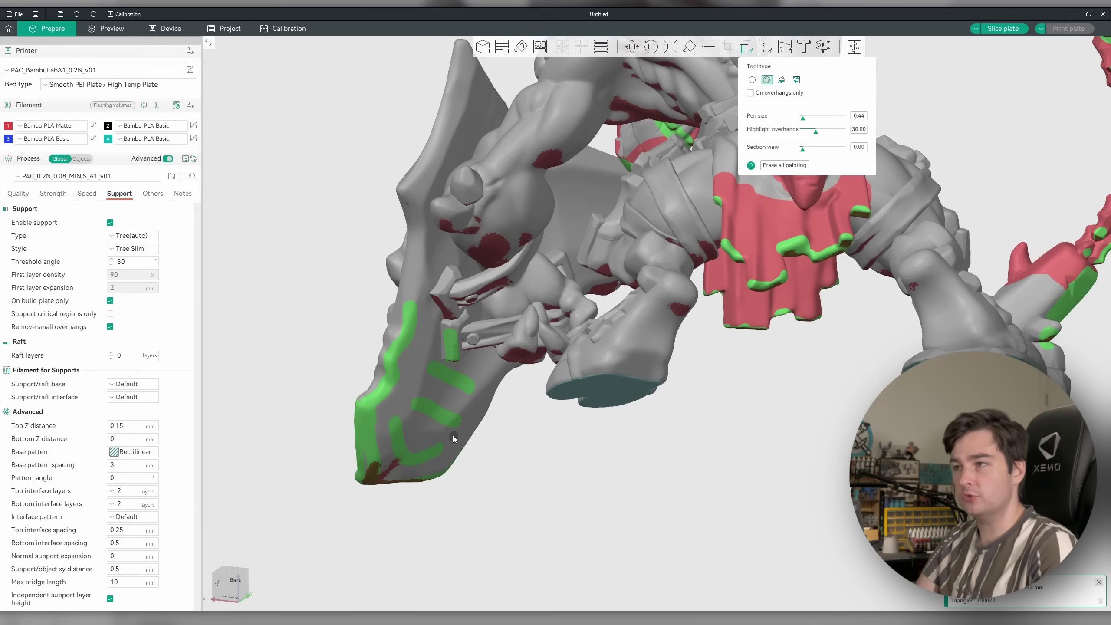
right_drag(753, 250, 686, 304)
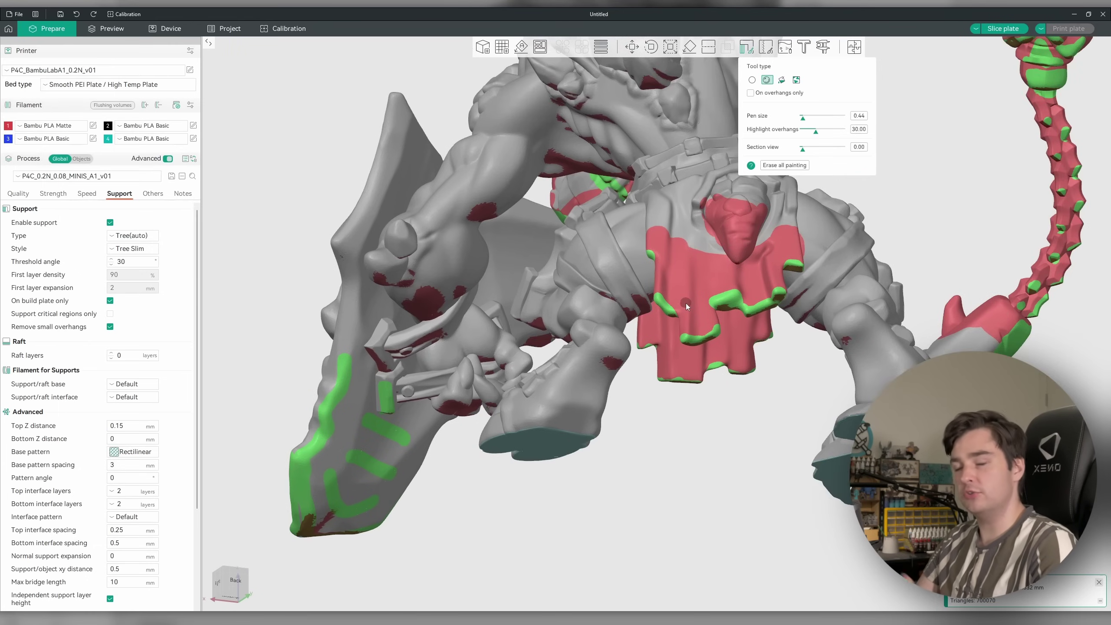
drag(730, 415, 725, 423)
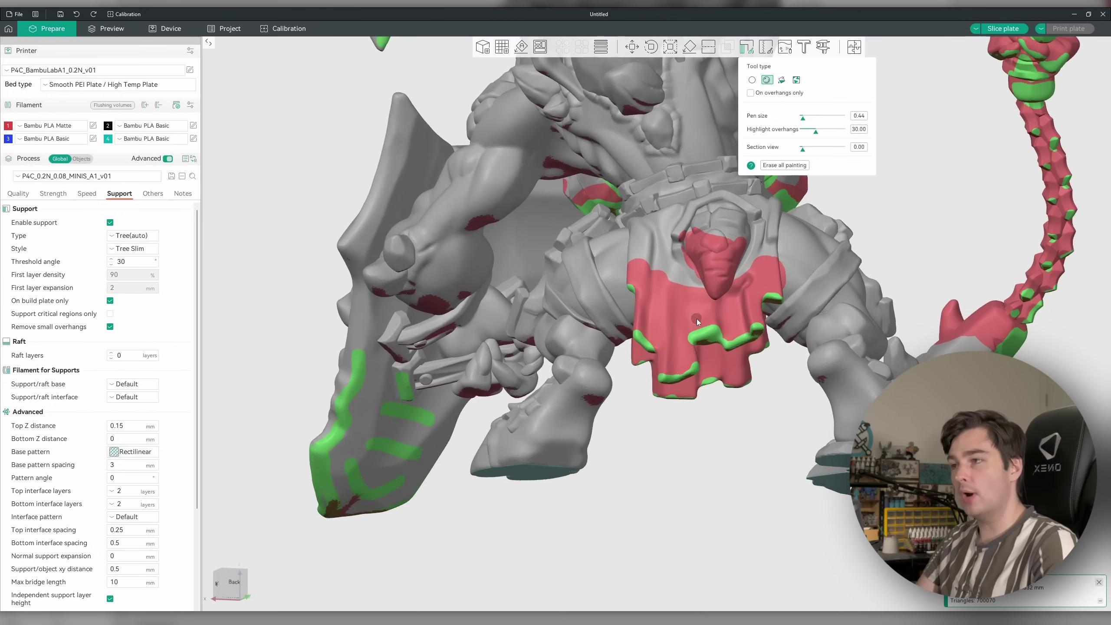
drag(664, 292, 657, 379)
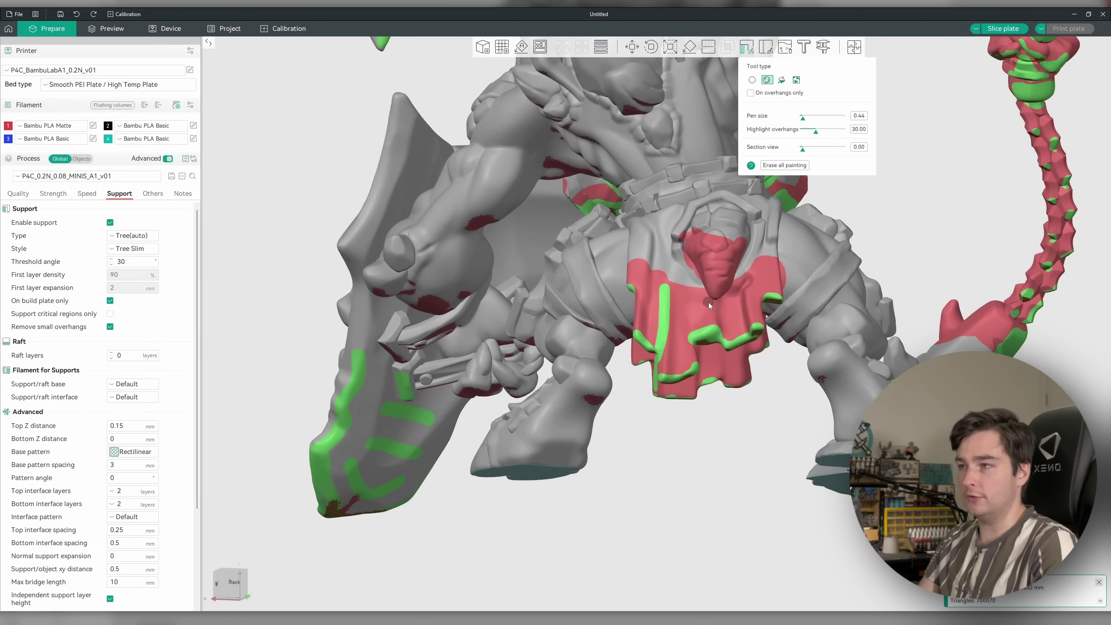
drag(709, 303, 716, 341)
drag(755, 292, 750, 321)
drag(744, 439, 761, 450)
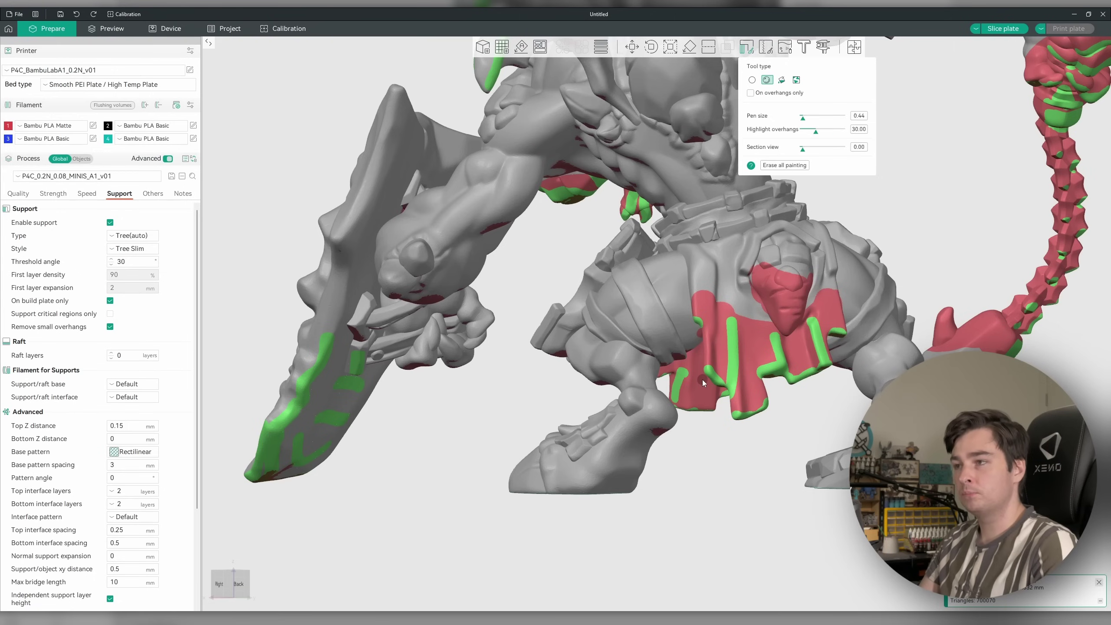
Step: Undo the latest enforcer strokes on the rear loincloth
drag(703, 380, 725, 394)
key(ctrl+z)
key(ctrl+z)
key(ctrl+z)
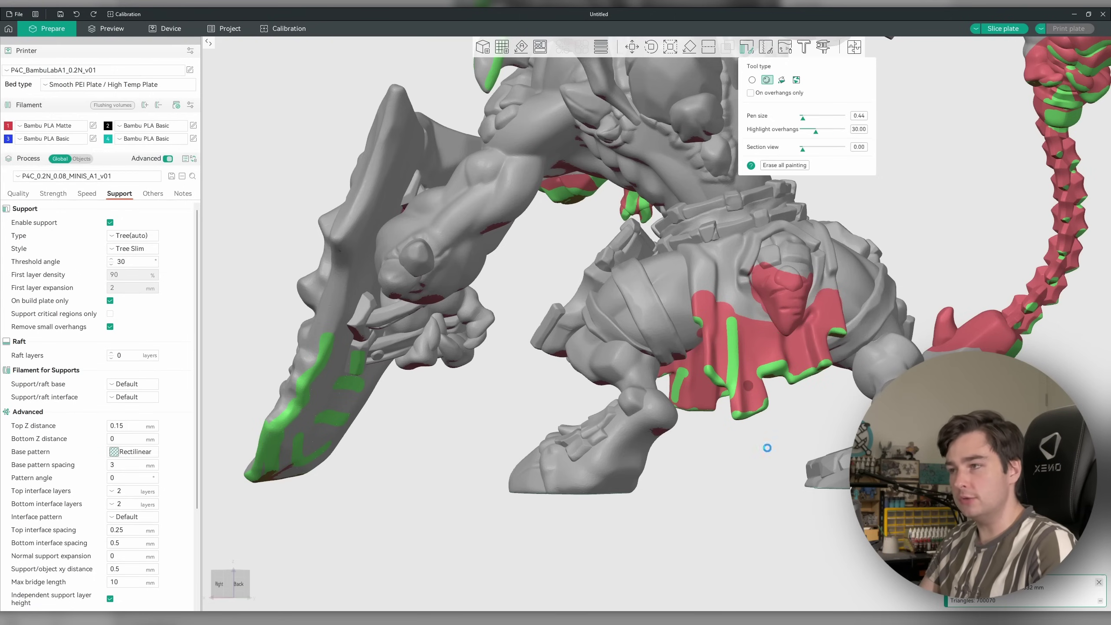
Step: Repaint vertical enforcer strips down the folds on the outer face of the rear loincloth with the 0.44 pen size
mouse_move(771, 474)
mouse_down()
mouse_move(703, 377)
mouse_move(768, 416)
mouse_move(714, 463)
mouse_move(742, 465)
mouse_up()
scroll(715, 463, up, 4)
drag(628, 236, 625, 392)
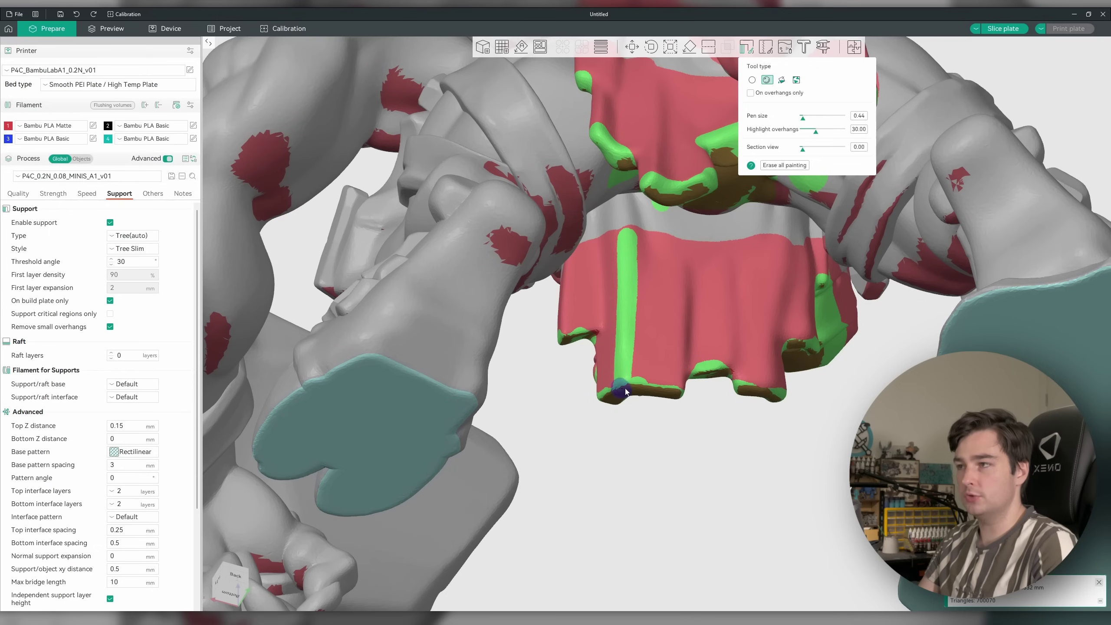
drag(684, 269, 682, 394)
click(761, 274)
mouse_move(760, 315)
mouse_down()
mouse_move(752, 416)
mouse_move(841, 412)
mouse_up()
Step: Paint vertical enforcer strips on the inner face of the rear loincloth, running up from its lower edge
scroll(757, 399, down, 6)
right_drag(692, 540, 782, 367)
scroll(749, 327, up, 5)
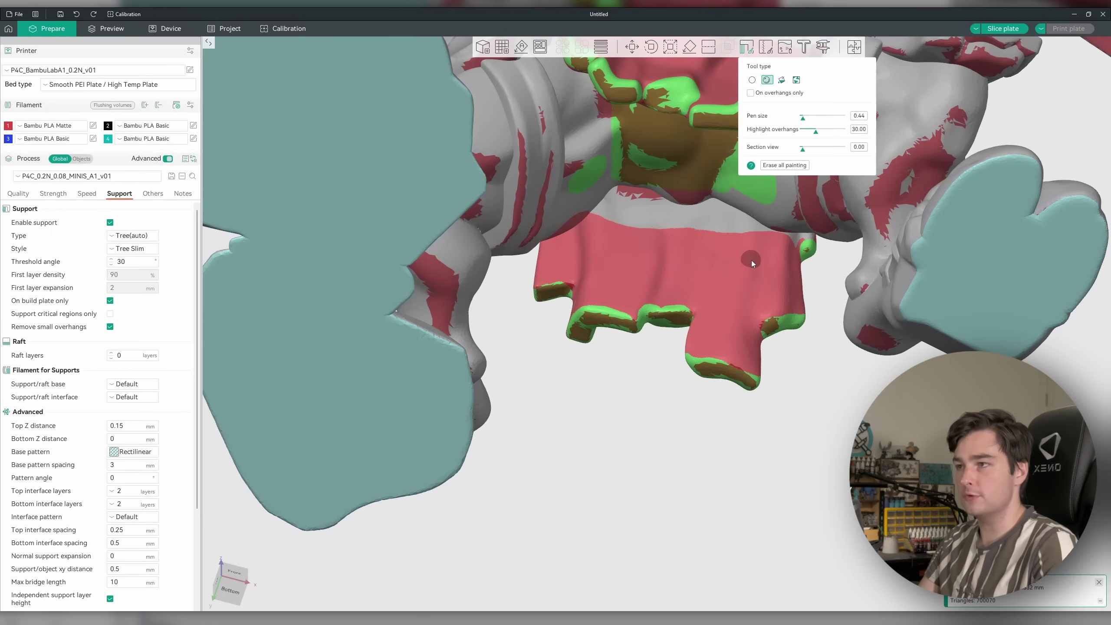
drag(780, 267, 780, 320)
drag(657, 260, 638, 318)
click(591, 295)
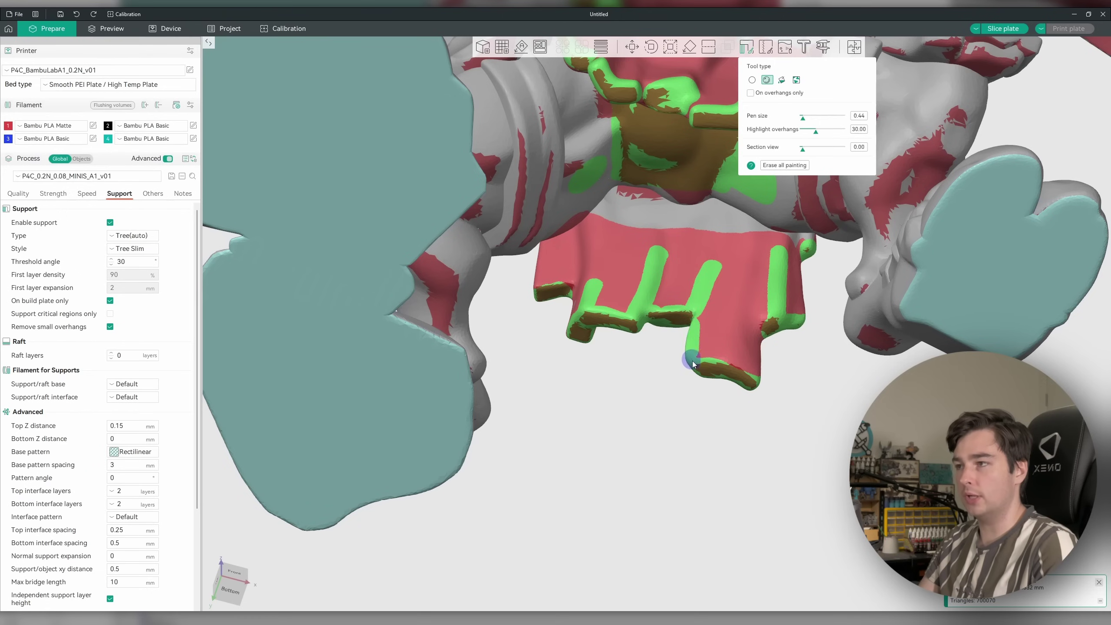
Step: Slice the plate and go through the preview layers to examine how the painted tree supports hold the miniature
scroll(747, 371, down, 9)
mouse_move(747, 370)
mouse_down()
mouse_move(771, 421)
mouse_move(603, 467)
mouse_move(641, 427)
mouse_move(692, 233)
mouse_up()
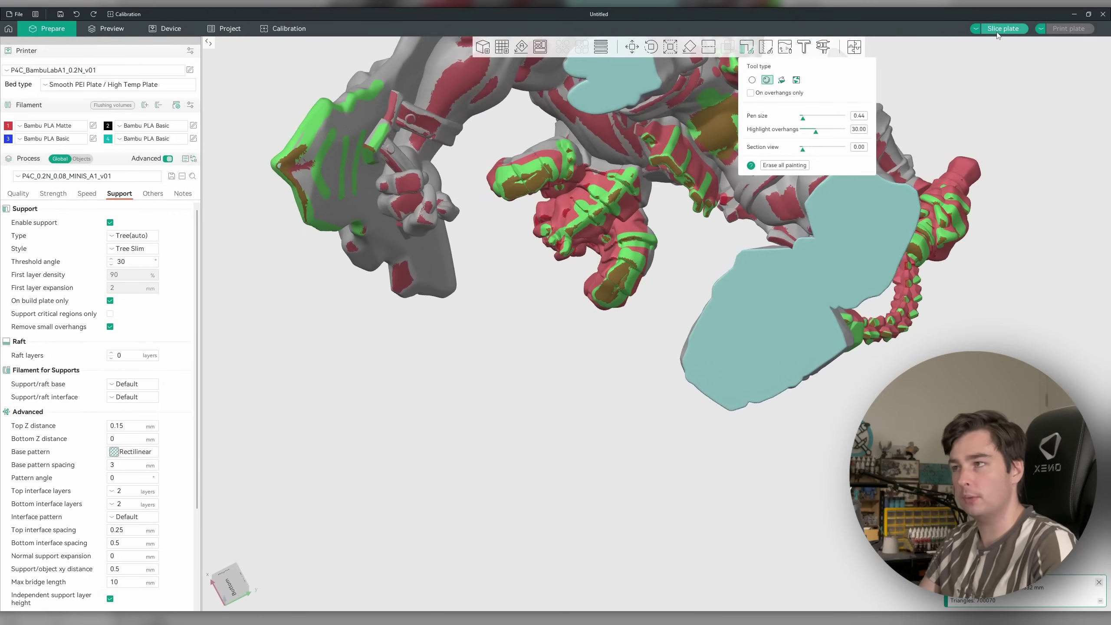
scroll(919, 114, down, 4)
drag(919, 114, 842, 188)
right_drag(842, 188, 851, 272)
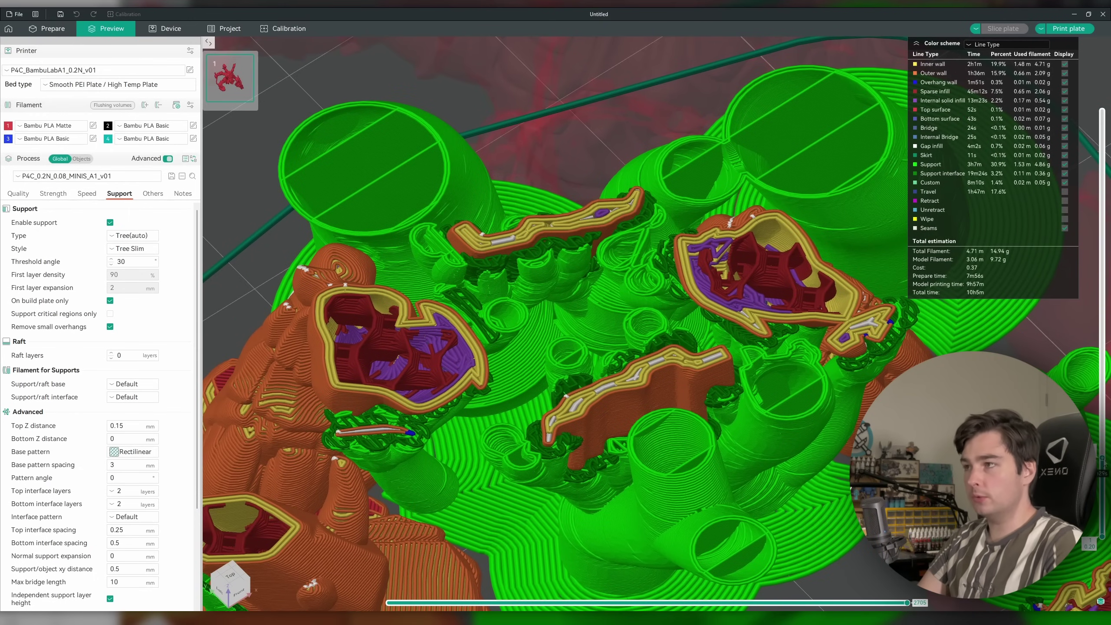
mouse_move(1105, 463)
mouse_down()
mouse_move(1104, 485)
mouse_move(1102, 444)
mouse_move(1103, 459)
mouse_up()
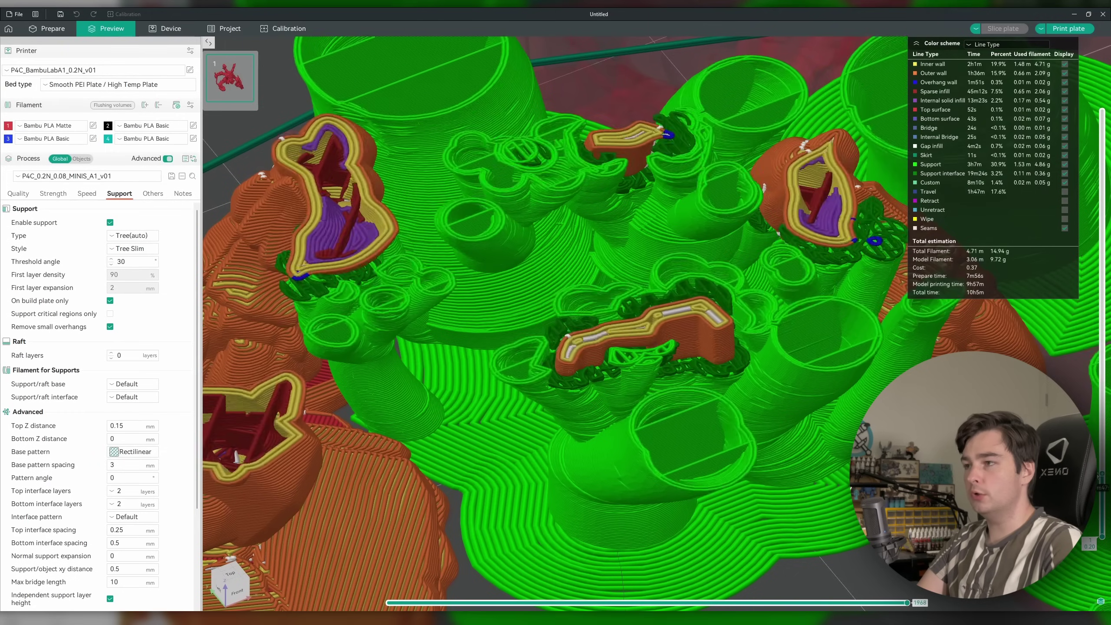
mouse_move(1098, 472)
mouse_down()
mouse_move(1098, 457)
mouse_move(1098, 484)
mouse_up()
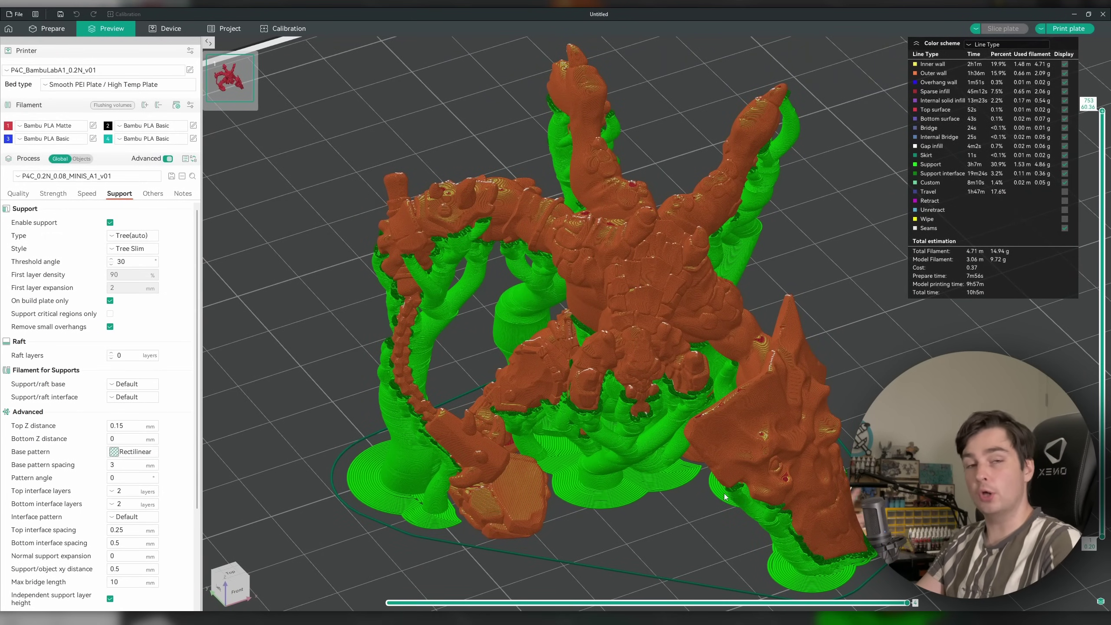
drag(720, 496, 698, 513)
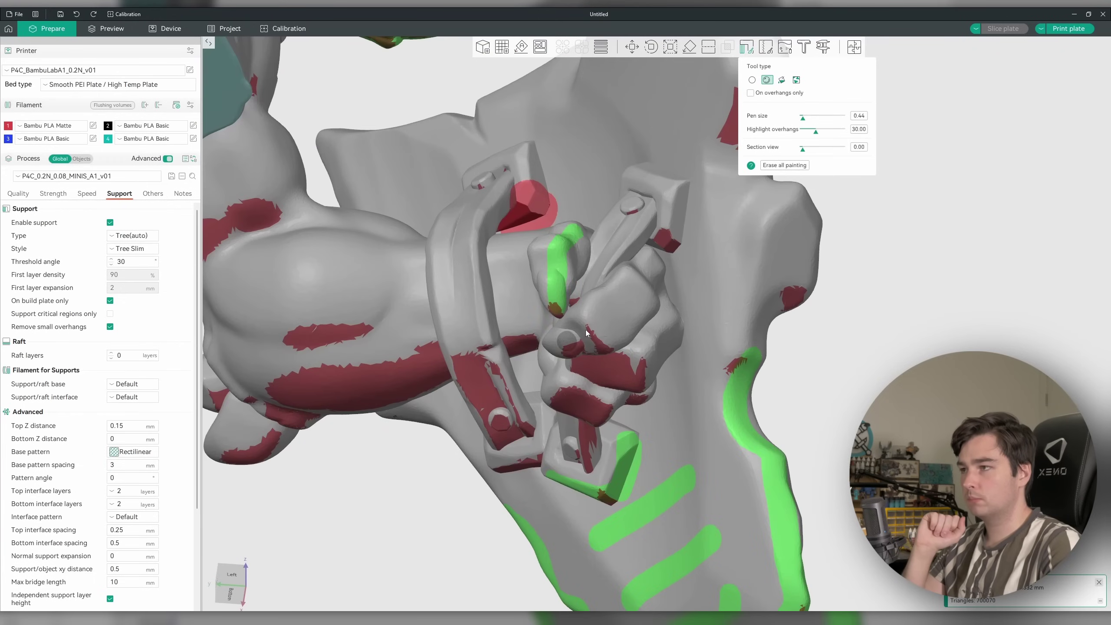
Step: Paint a support enforcer on the underside of the hand gripping the shield's handle
drag(587, 333, 610, 290)
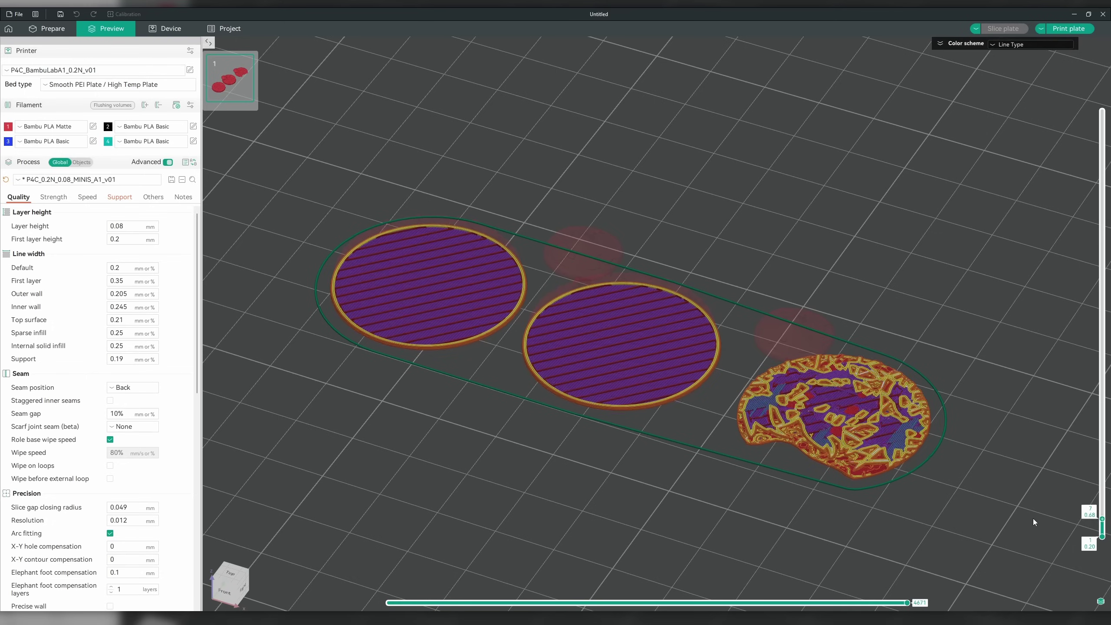
Step: Raise the preview's visible layer range from the first layers to the top layer 173 to examine the sliced bases
drag(1036, 505, 1007, 207)
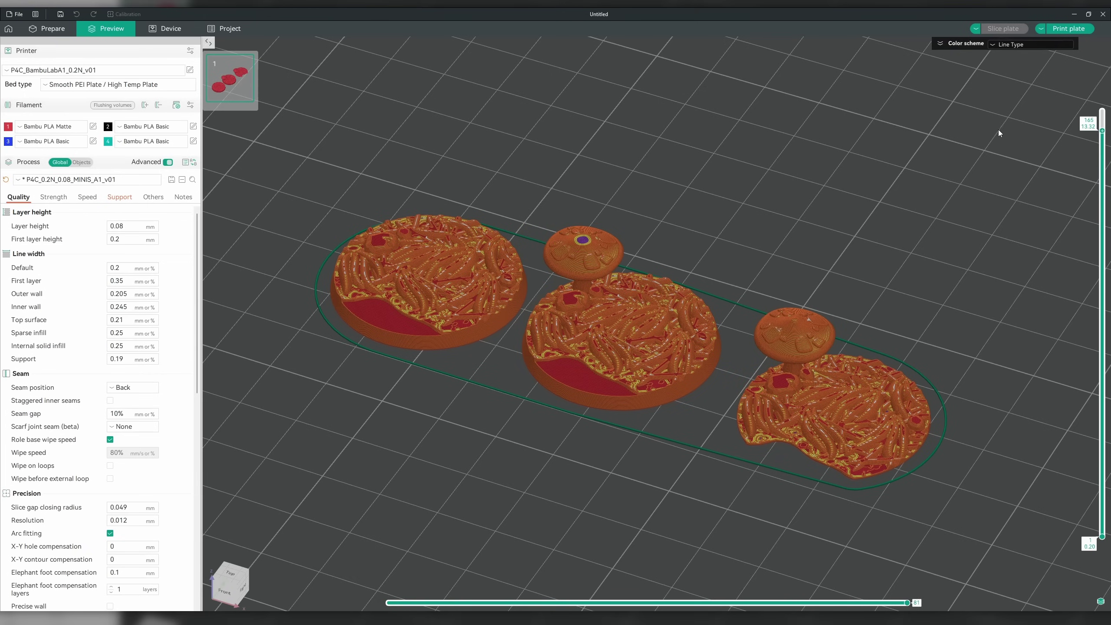
drag(999, 129, 997, 105)
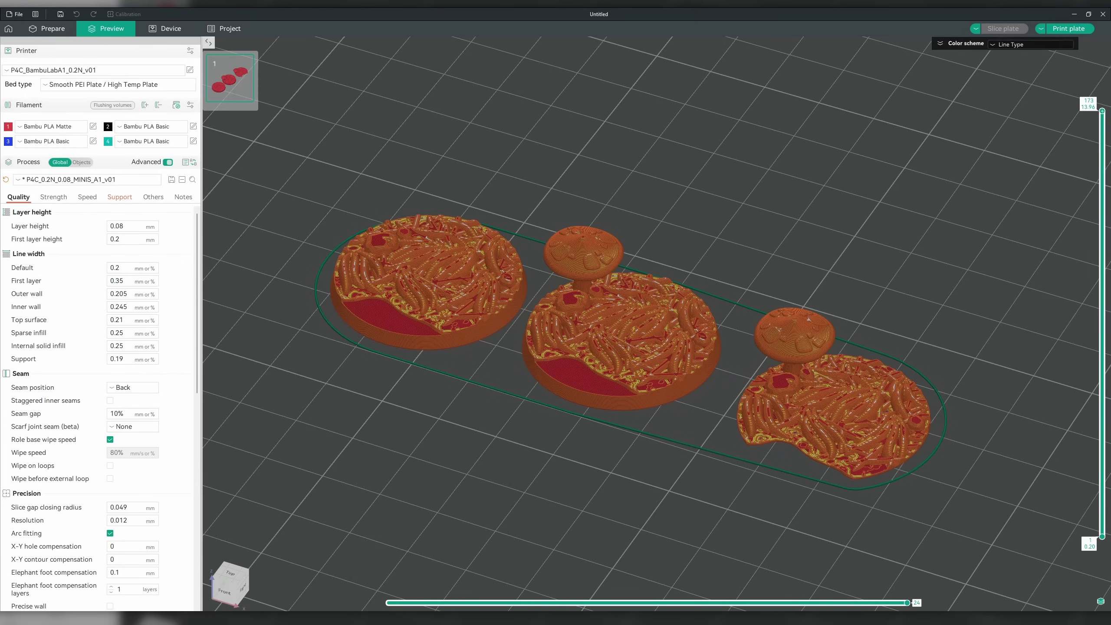